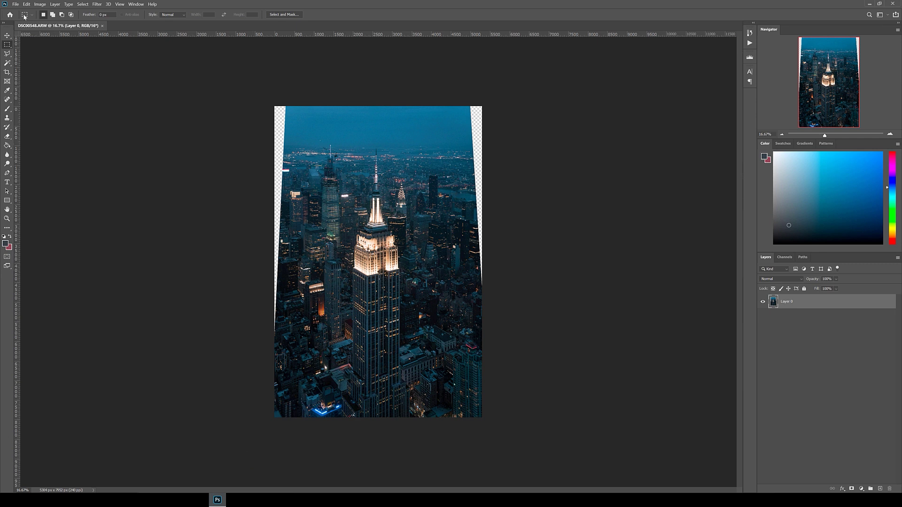
Select the transparent wedge along the photo's right edge with the Polygonal Lasso and fill it using Content-Aware
left_click(9, 54)
left_click(469, 104)
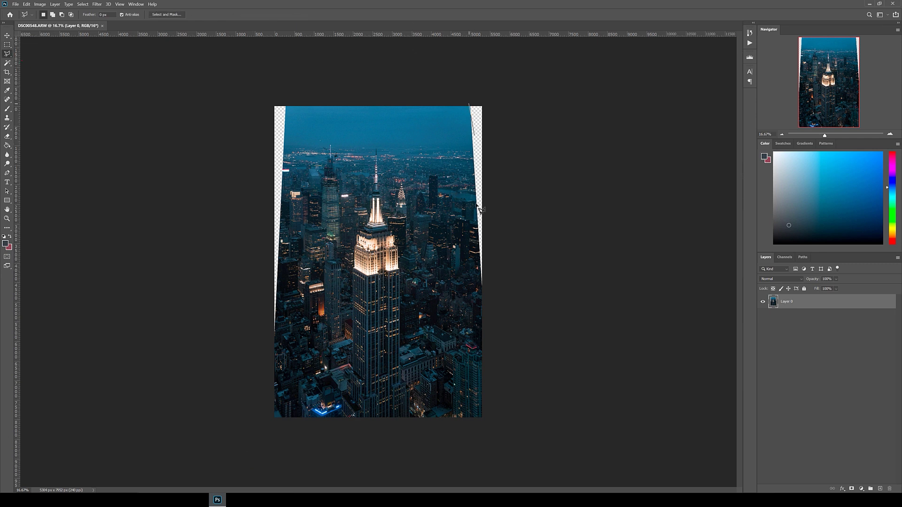
left_click(483, 303)
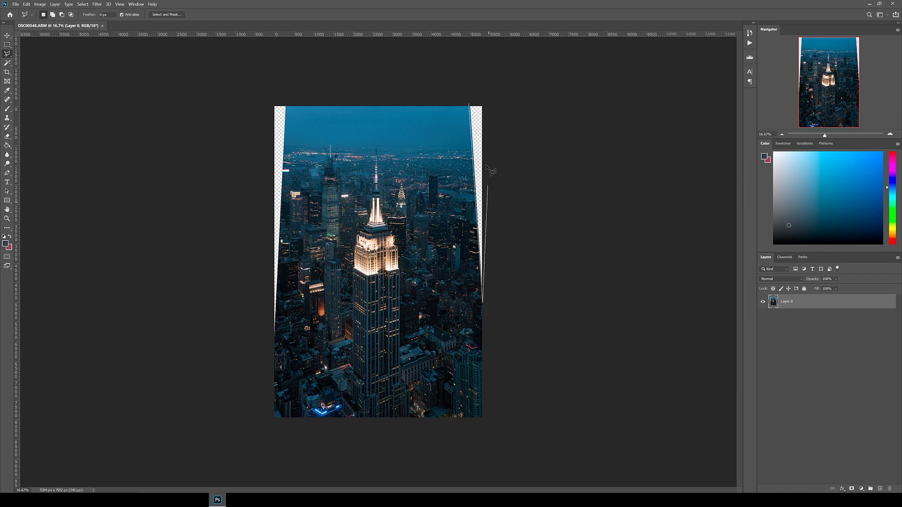
left_click(475, 111)
right_click(475, 124)
left_click(489, 209)
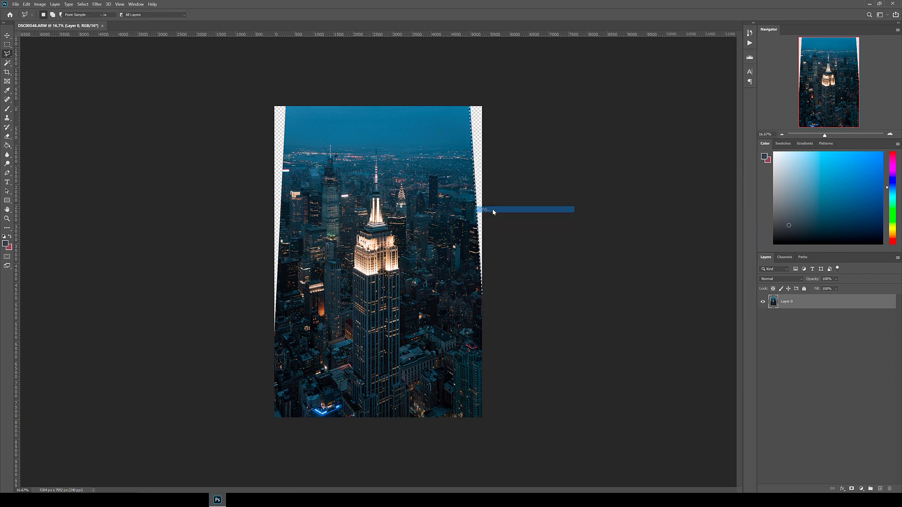
left_click(496, 141)
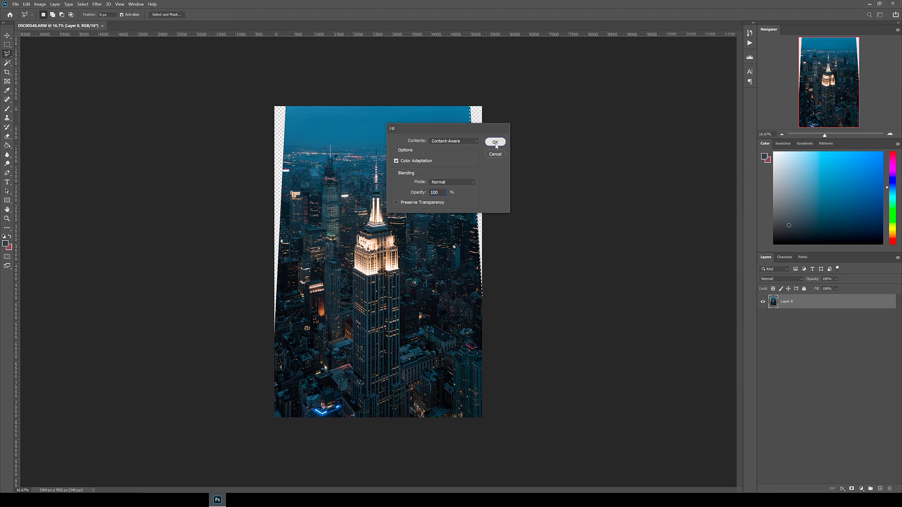
Select the transparent wedge along the photo's left edge with the Polygonal Lasso and fill it using Content-Aware
left_click(287, 106)
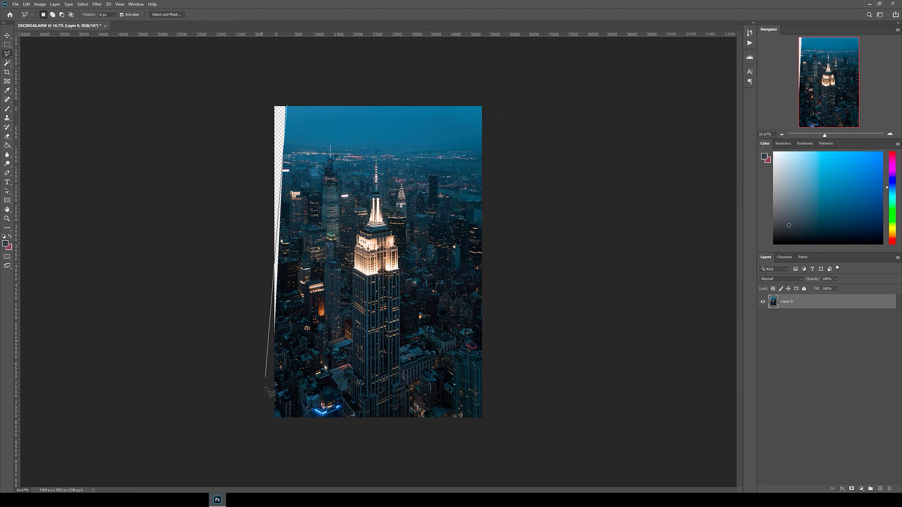
left_click(272, 389)
left_click(272, 104)
left_click(285, 107)
right_click(280, 118)
left_click(294, 204)
left_click(495, 142)
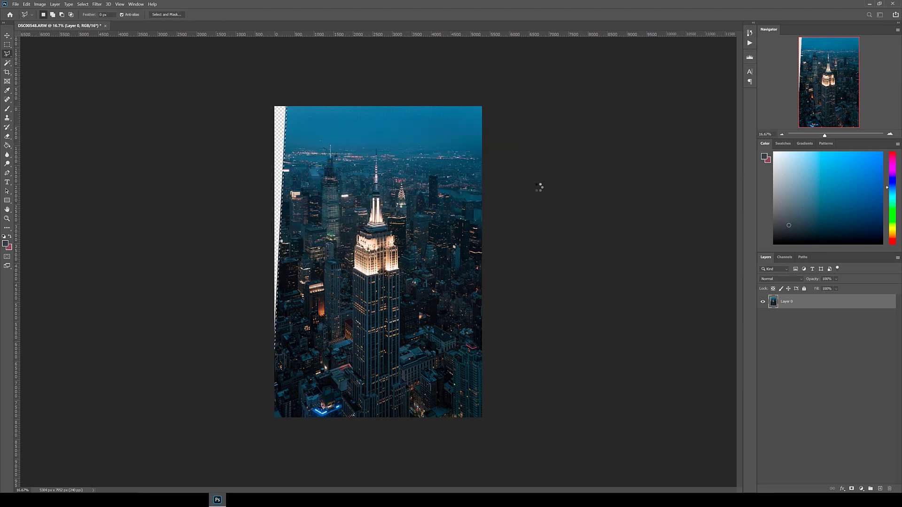
Clear the selection and crop the photo to a 4:5 (8:10) ratio around the lit skyscraper
key("ctrl+d")
key("m")
left_click(7, 71)
left_click(459, 336)
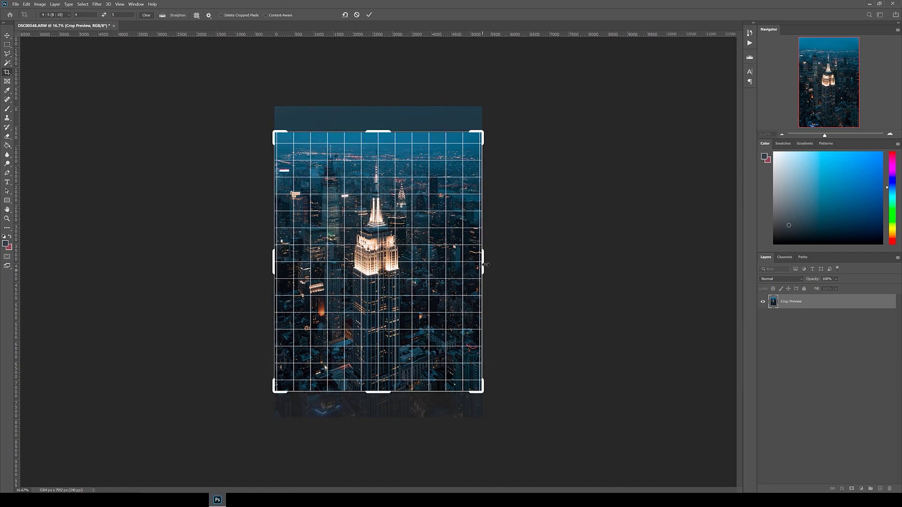
left_click_drag(486, 264, 484, 264)
left_click_drag(400, 351, 400, 363)
key("Return")
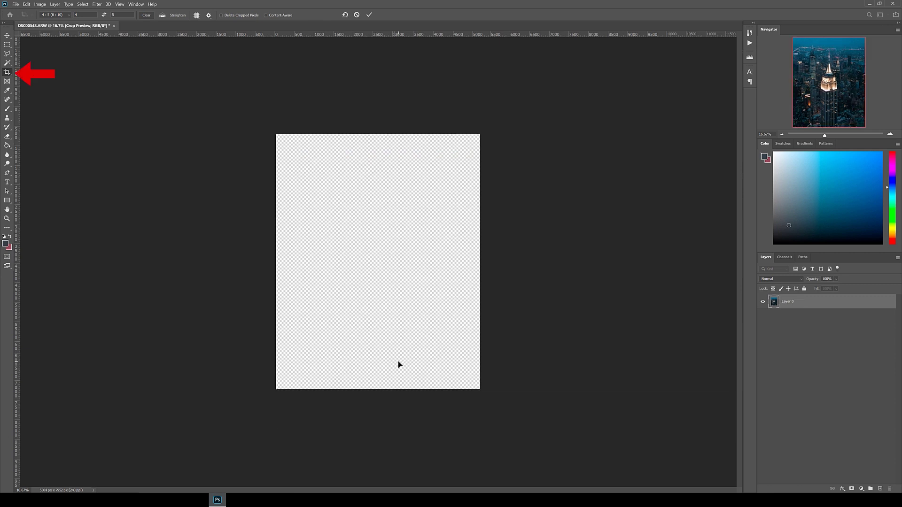
Reopen the 4:5 crop and slightly enlarge its frame
left_click(398, 362)
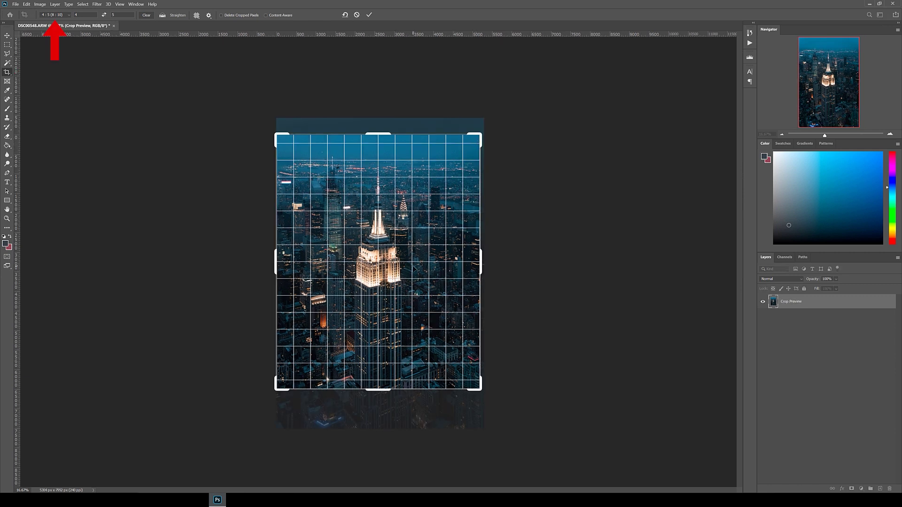
left_click_drag(480, 135, 480, 133)
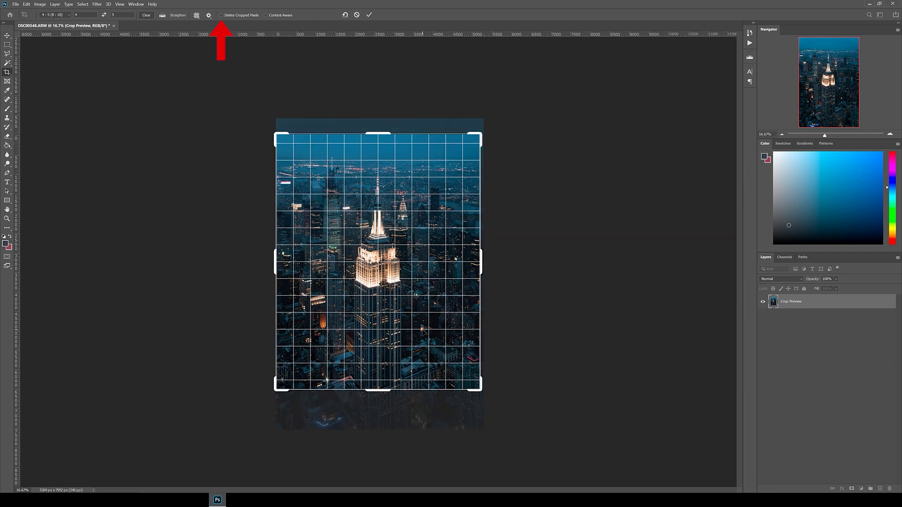
key("Return")
Cycle the crop guides to the rule-of-thirds overlay, fine-tune the photo's position in the frame and apply the crop
left_click(424, 331)
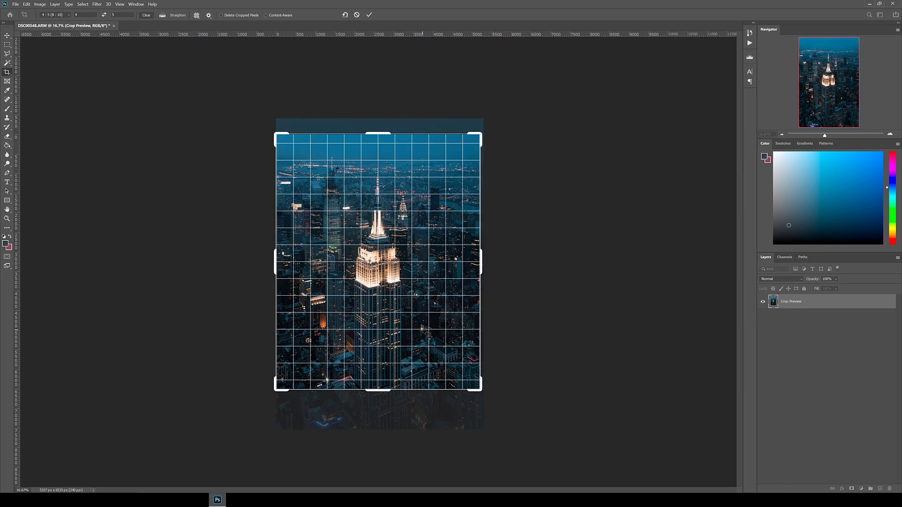
key("o")
key("o")
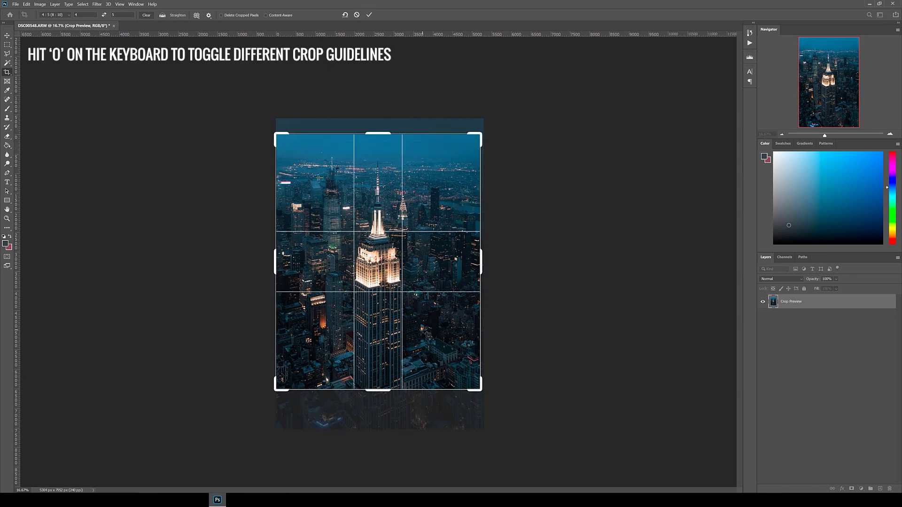
key("o")
key("o")
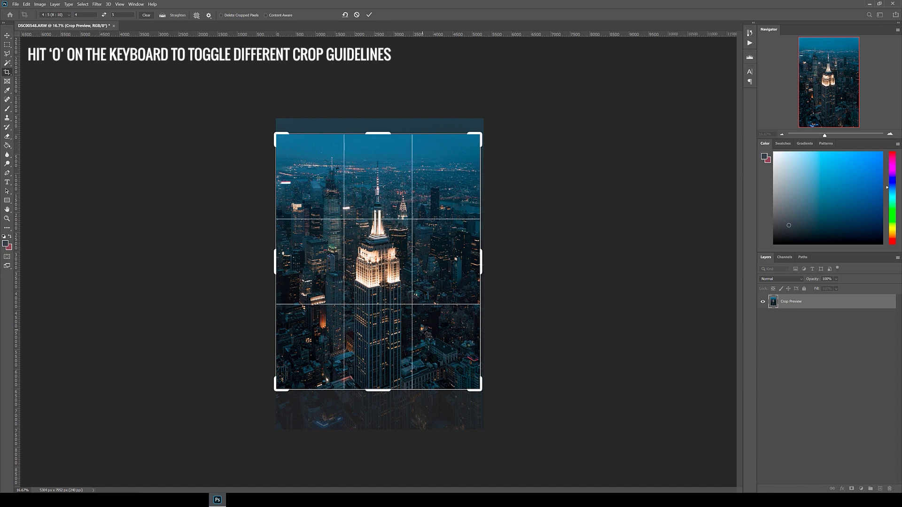
left_click_drag(428, 335, 422, 342)
key("Return")
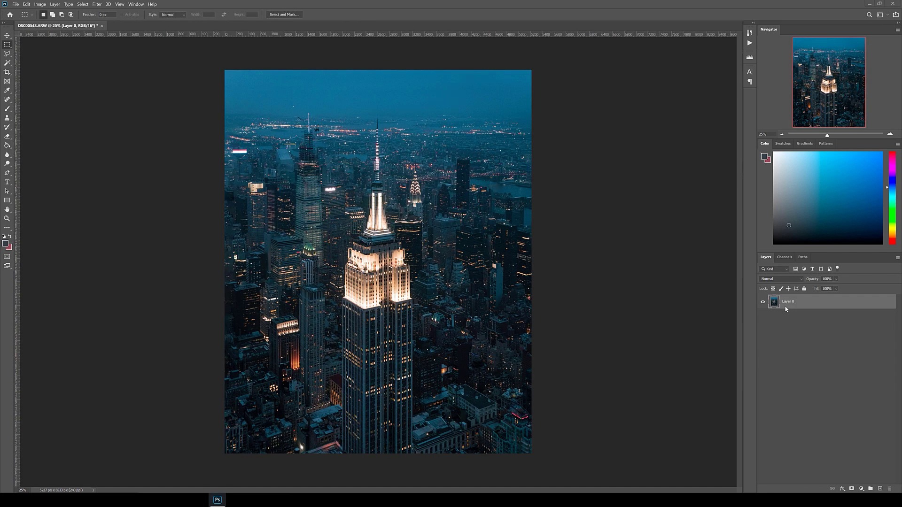
Duplicate Layer 0 as Layer 0 copy in the same document
right_click(773, 305)
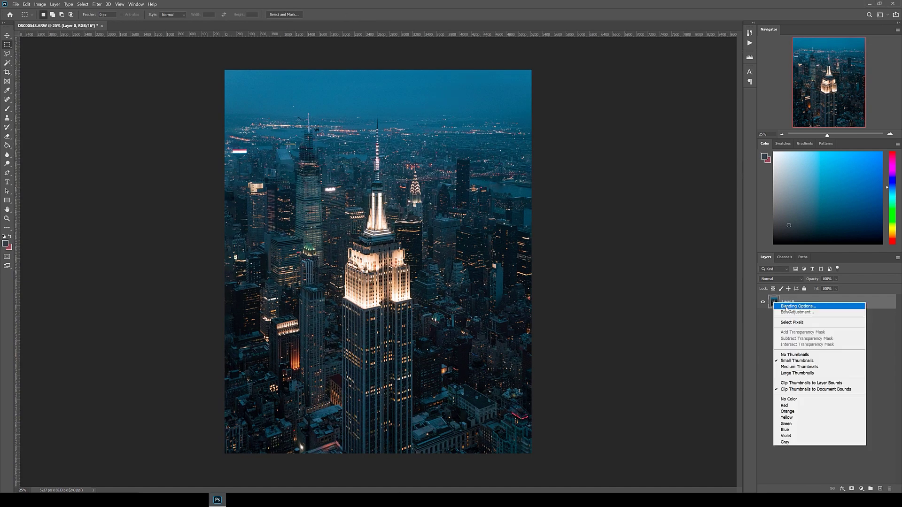
left_click(799, 298)
right_click(798, 298)
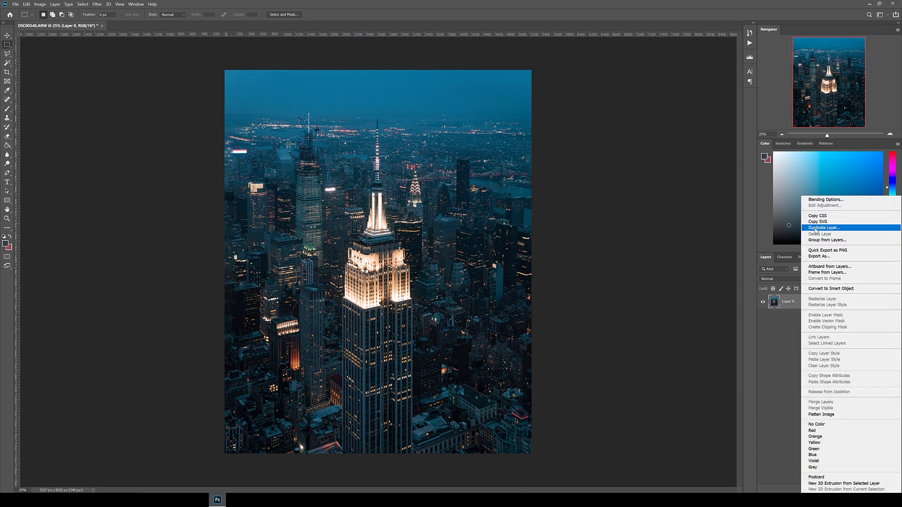
left_click(813, 227)
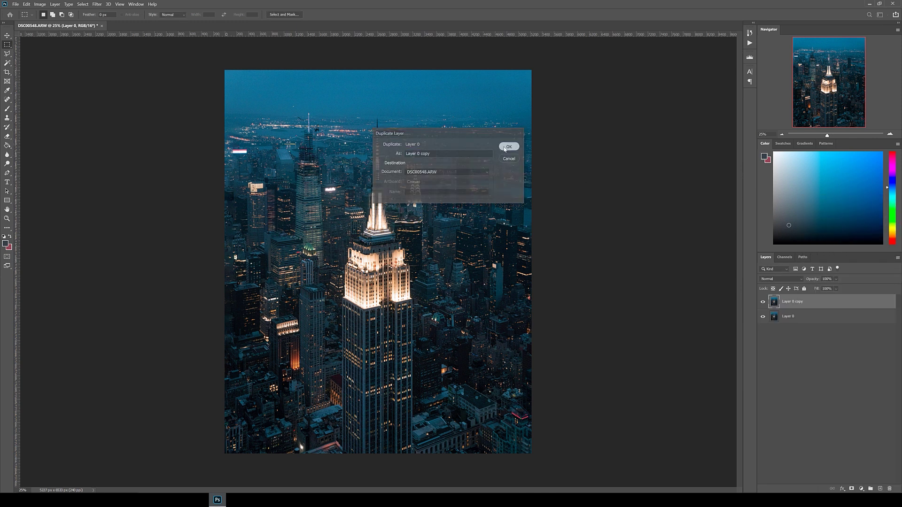
left_click(505, 149)
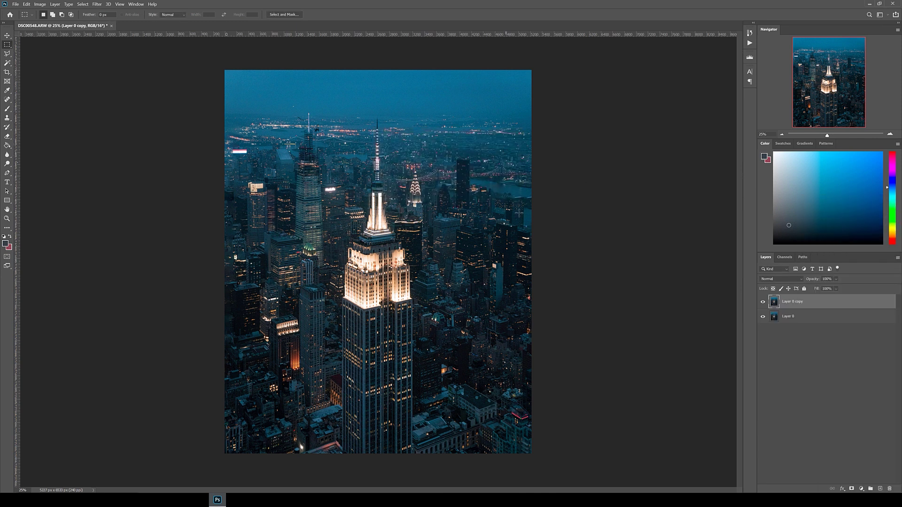
Start a Polygonal Lasso outline of the Empire State Building, tracing its right edge up past the lit setback to the upper tiers
left_click(8, 55)
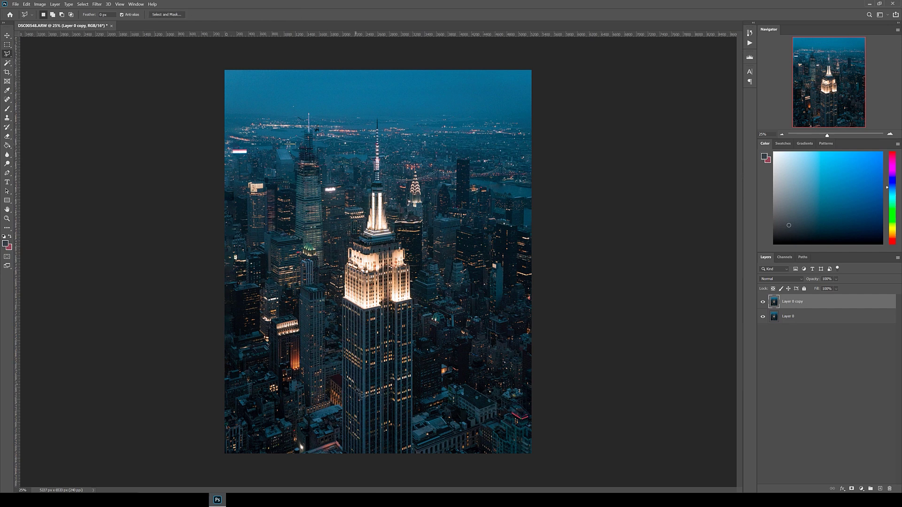
scroll(343, 458, "up", 3)
left_click(470, 392)
scroll(472, 199, "up", 5)
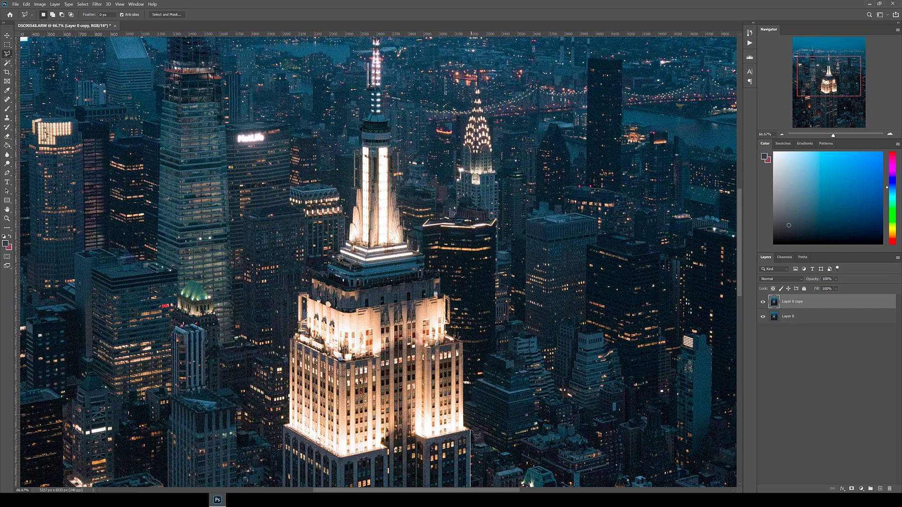
scroll(465, 413, "up", 3)
left_click(460, 324)
left_click(406, 292)
left_click(420, 270)
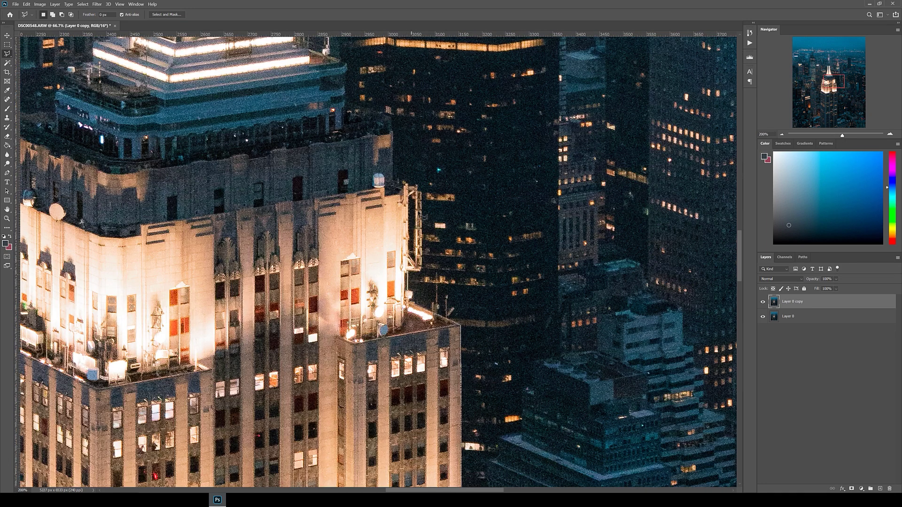
left_click(421, 191)
left_click(416, 186)
left_click(393, 175)
left_click(391, 118)
left_click(345, 100)
left_click(344, 86)
Continue the lasso outline up the right side of the lit tower to the base of the spire
left_click_drag(339, 76, 453, 274)
left_click(462, 265)
left_click(407, 240)
left_click(395, 222)
left_click(391, 171)
left_click(382, 119)
left_click(366, 55)
left_click_drag(366, 55, 366, 262)
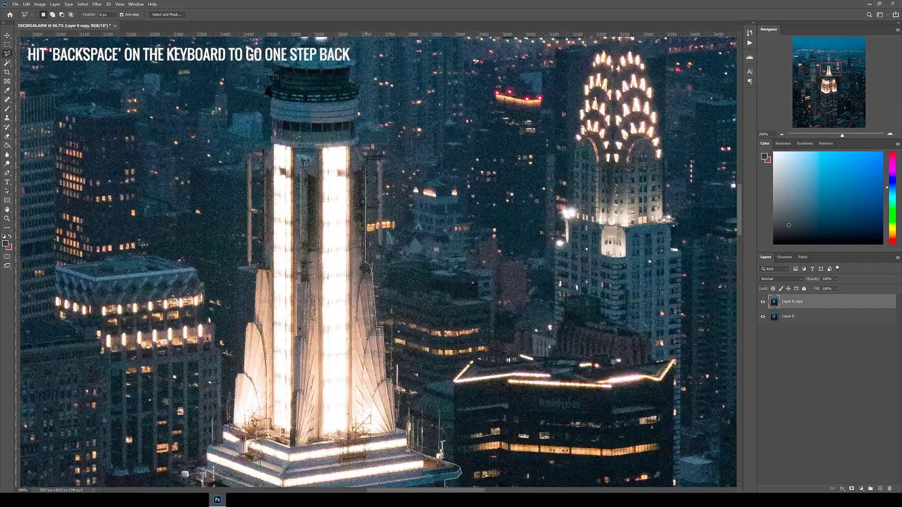
left_click(365, 170)
left_click(358, 140)
left_click(357, 91)
left_click(329, 44)
Extend the lasso outline along the right side of the spire up to its tip
left_click_drag(329, 45, 330, 251)
left_click(331, 187)
left_click(323, 170)
key("ctrl+minus")
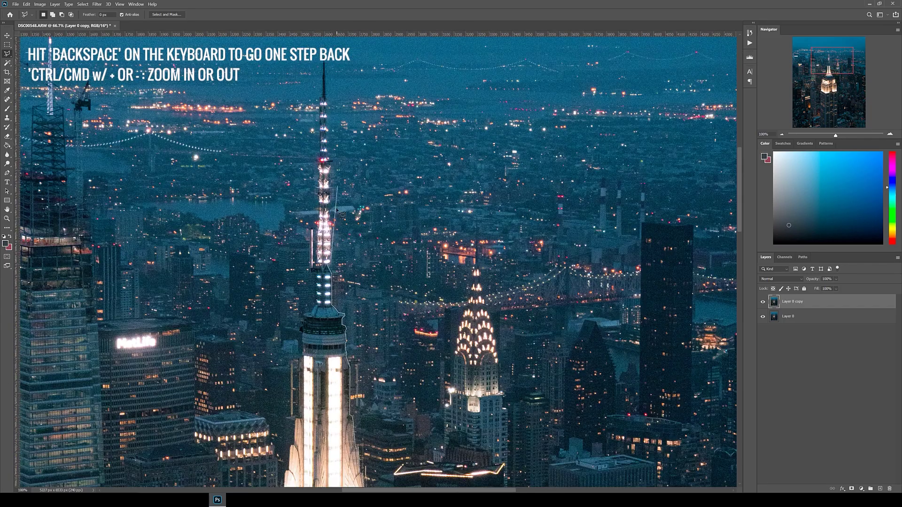
left_click(330, 233)
left_click(330, 164)
left_click(328, 160)
left_click(326, 99)
left_click(323, 58)
Bring the lasso outline down the left side of the spire and lit tower to the tower's foot
left_click(320, 99)
left_click(319, 160)
left_click(319, 207)
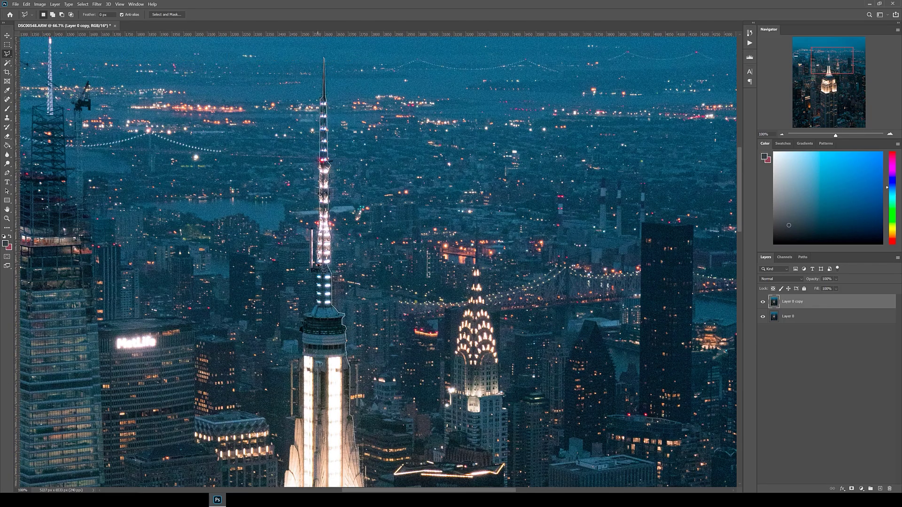
left_click(303, 352)
left_click_drag(300, 359, 440, 203)
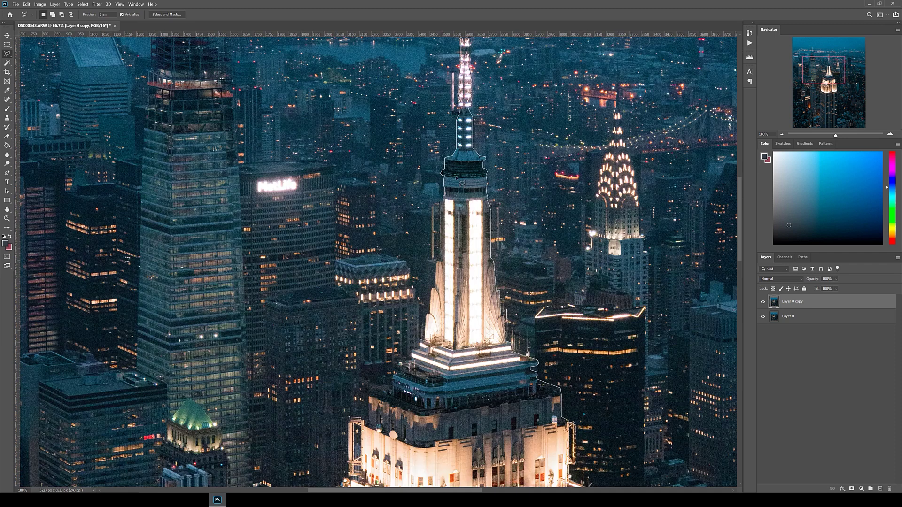
left_click(440, 203)
left_click(438, 261)
left_click(435, 287)
left_click(425, 339)
Trace the left edge of the tiers below the lit tower down to the scaffolding frame
left_click(412, 355)
left_click(396, 364)
left_click(393, 375)
left_click(393, 384)
left_click(370, 391)
left_click(368, 417)
scroll(367, 319, "down", 3)
key("ctrl+plus")
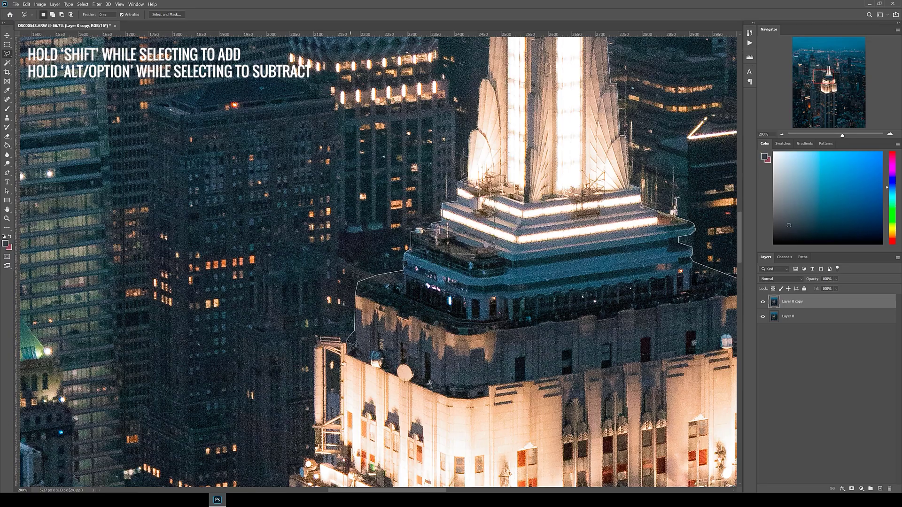
left_click(342, 340)
Trace the building's left wall down past the photo's lower edge and close the lasso selection along its base
scroll(339, 371, "down", 5)
left_click(321, 115)
left_click(295, 125)
left_click(289, 362)
left_click(275, 383)
scroll(276, 383, "down", 4)
left_click(274, 422)
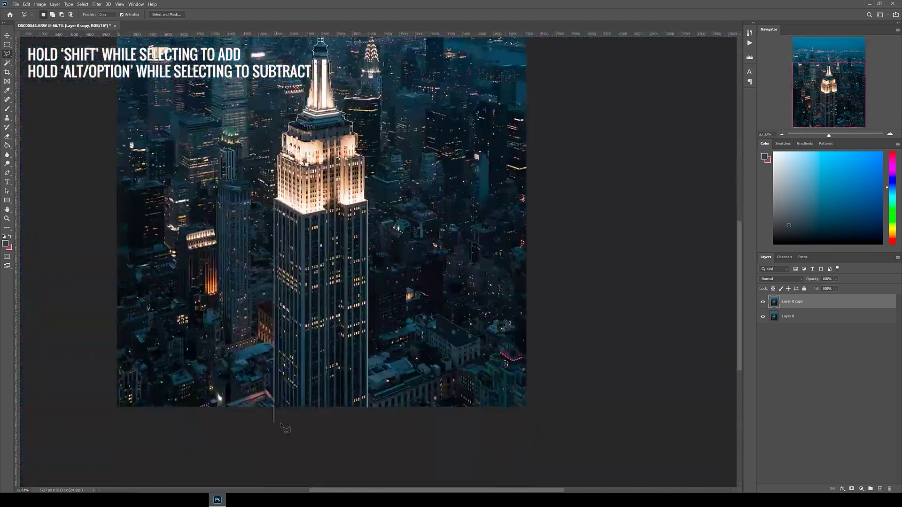
left_click(368, 408)
Subtract the background gap inside the scaffolding frame on the building's left side from the selection
key("ctrl+minus")
key("ctrl+plus")
key("ctrl+plus")
key("ctrl+plus")
key("ctrl+plus")
key("ctrl+plus")
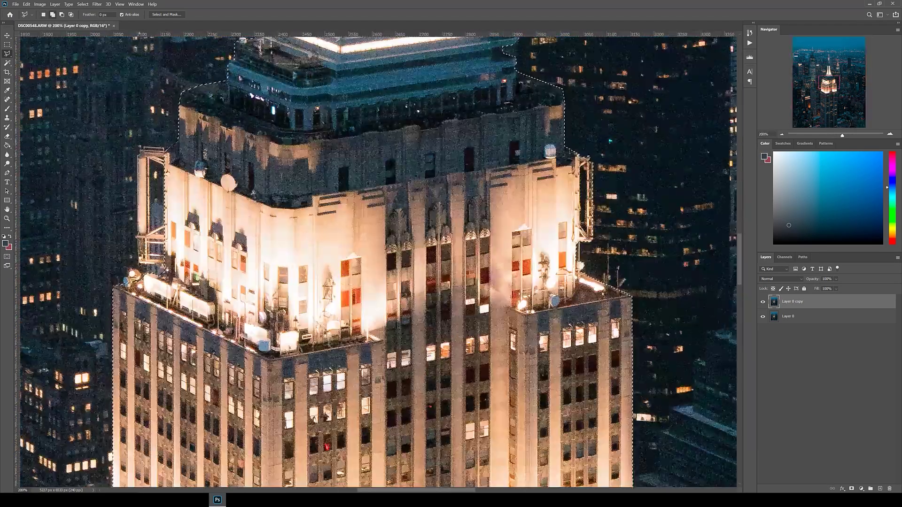
left_click(139, 274)
left_click(125, 283)
left_click(149, 159, "alt")
left_click(164, 168)
left_click(164, 225)
left_click(148, 233)
left_click(149, 159)
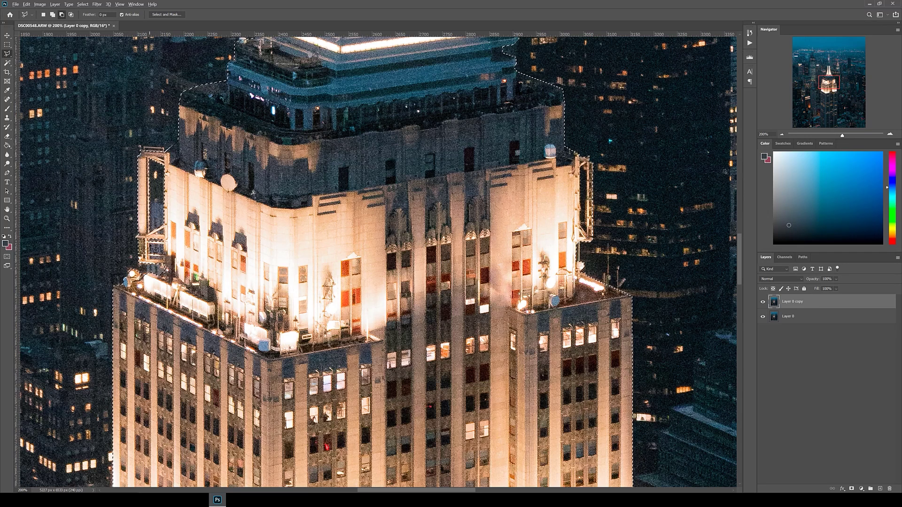
Add a layer mask to Layer 0 copy from the building selection and check the cutout by toggling Layer 0's visibility
key("ctrl+minus")
key("ctrl+minus")
key("ctrl+minus")
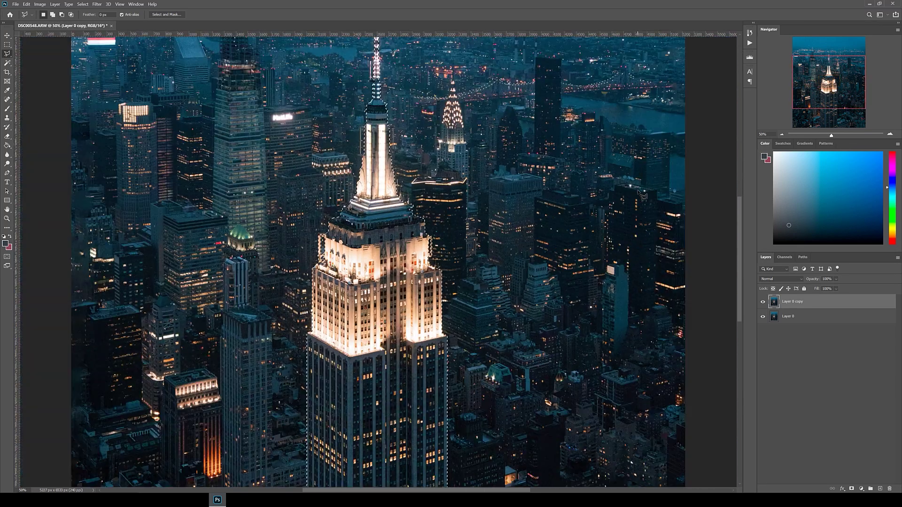
key("ctrl+minus")
key("ctrl+minus")
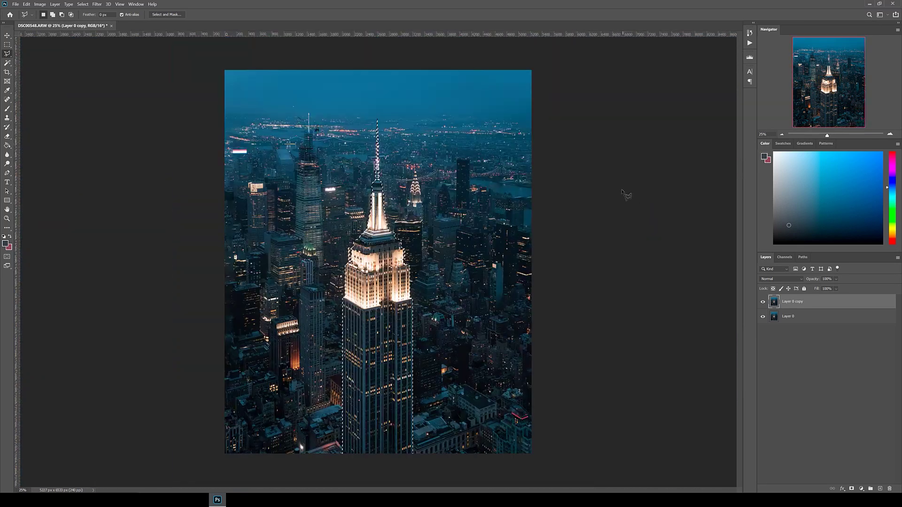
left_click(851, 489)
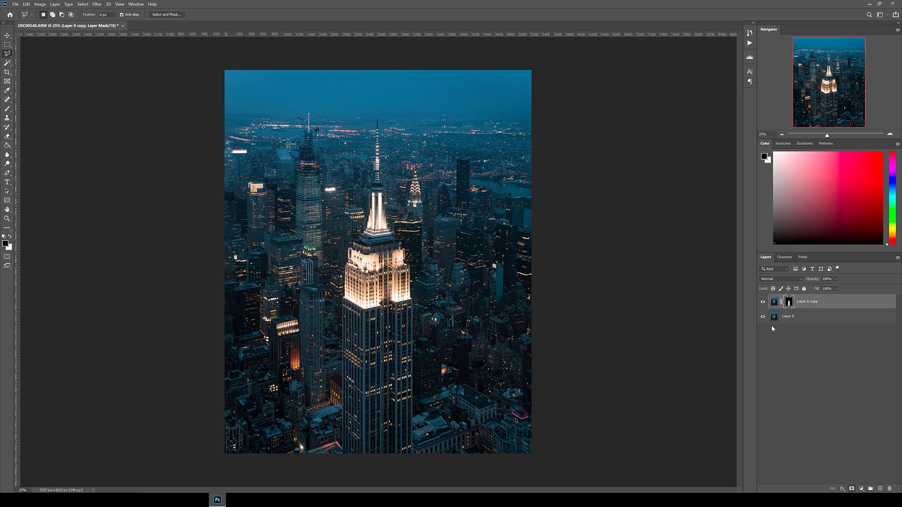
left_click(762, 316)
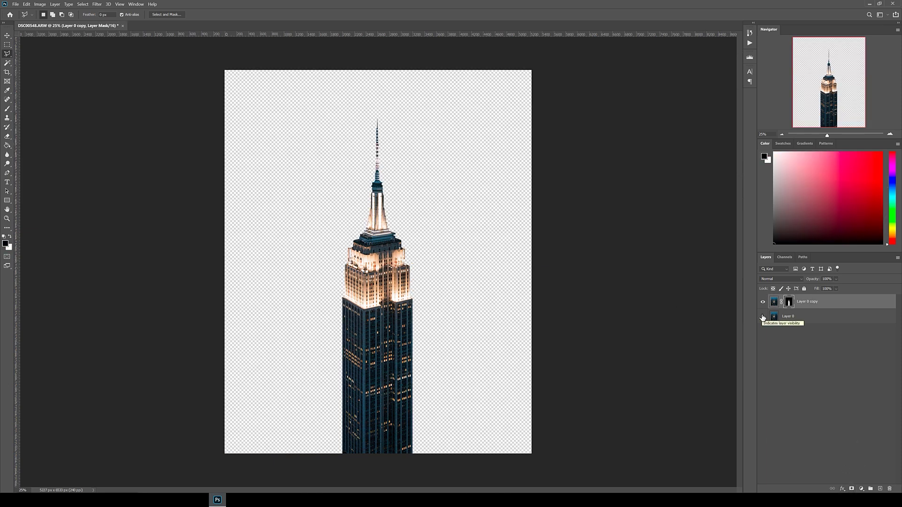
left_click(763, 316)
left_click(763, 316)
left_click(762, 316)
Duplicate Layer 0 beneath the masked building layer, keeping the default copy name
left_click(806, 322)
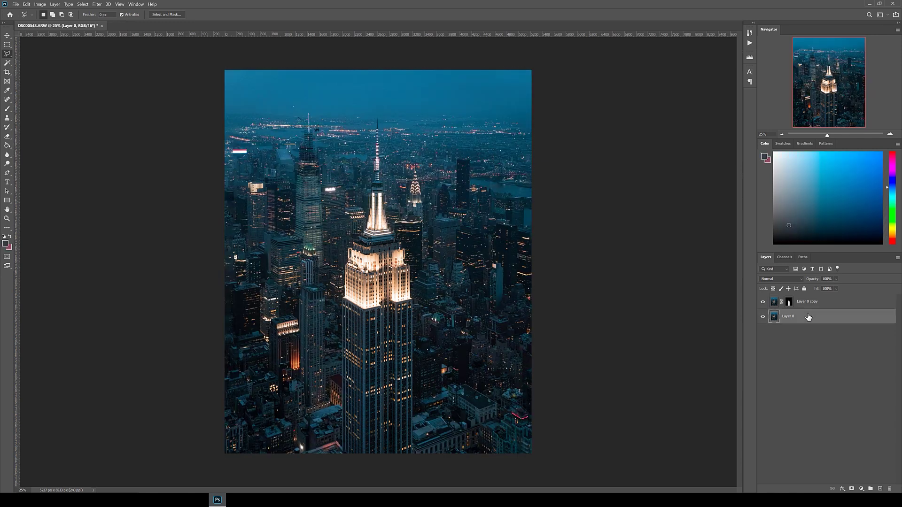
right_click(812, 322)
left_click(817, 49)
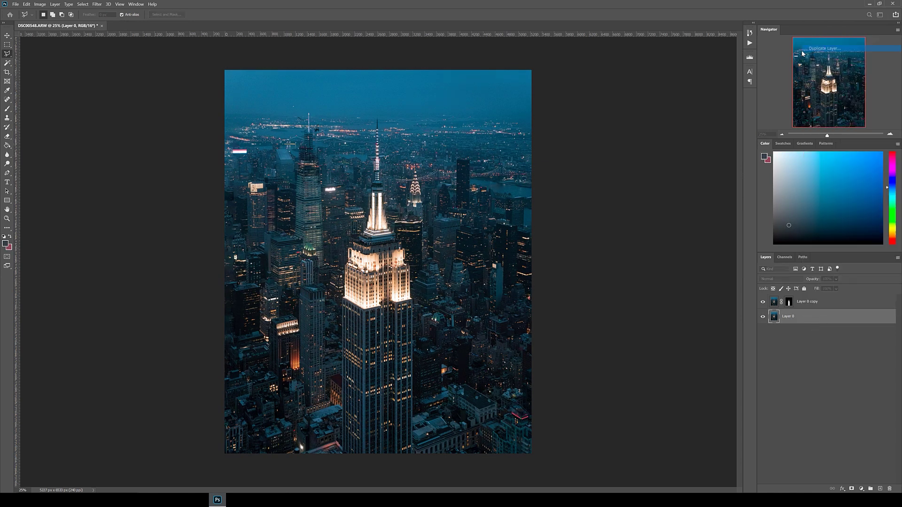
key("Return")
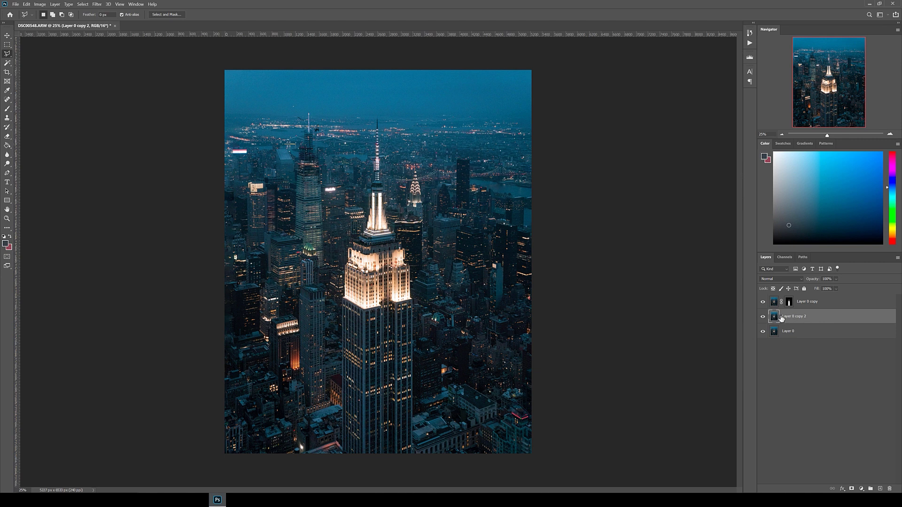
Apply a Motion Blur to Layer 0 copy 2 with an angle of 90° and a distance of 250 pixels
left_click(96, 5)
mouse_move(141, 80)
left_click(201, 112)
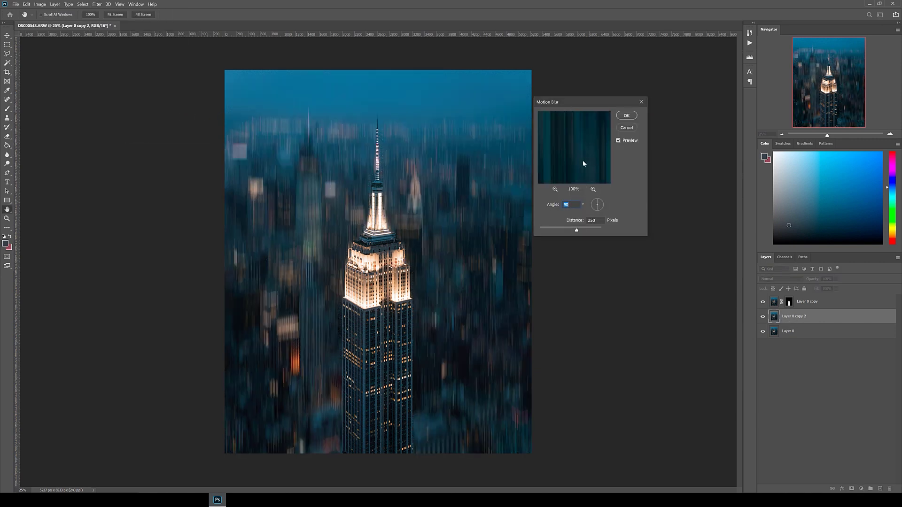
left_click_drag(584, 163, 602, 205)
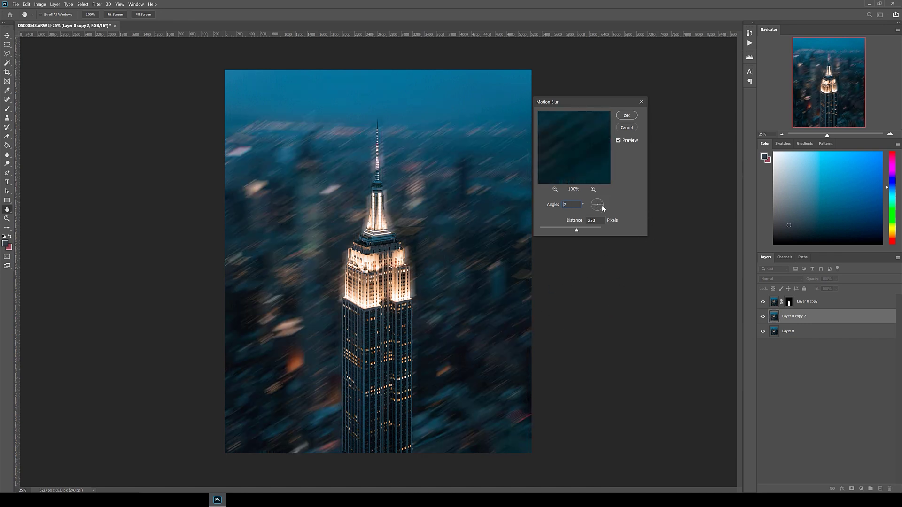
type("90")
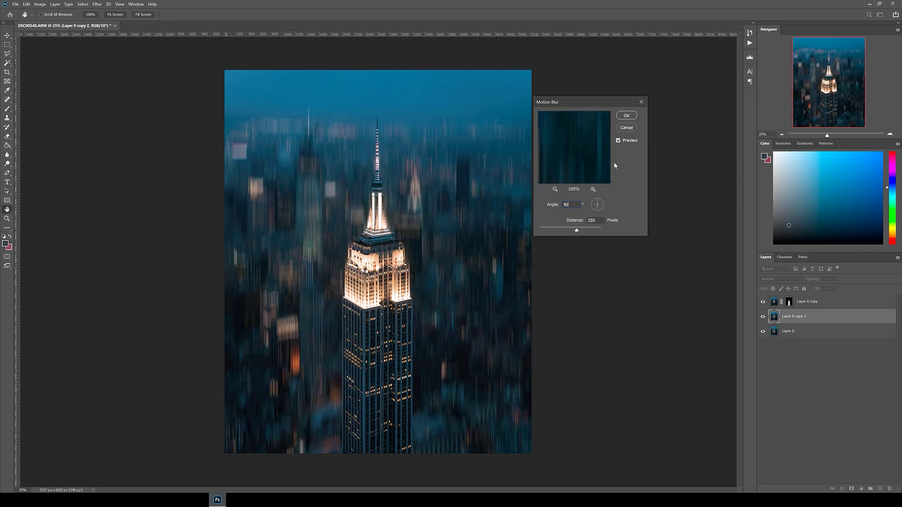
left_click_drag(553, 231, 588, 230)
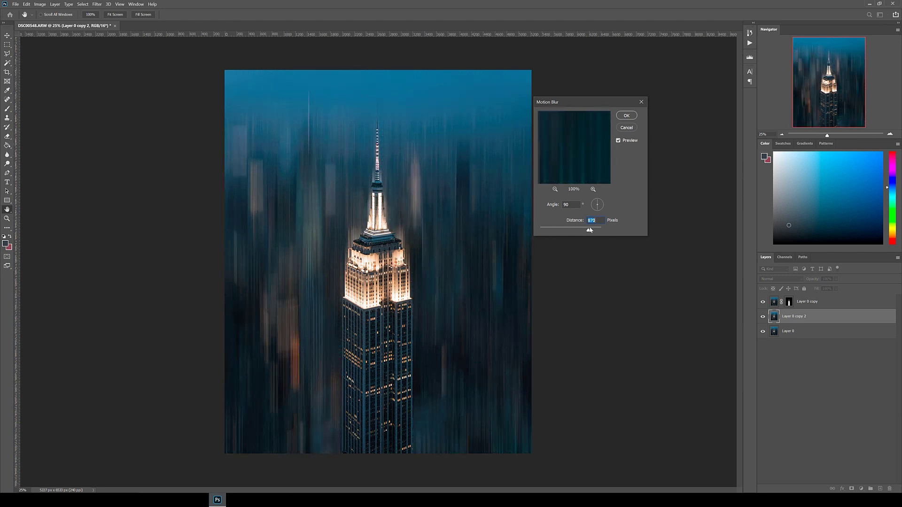
left_click(618, 141)
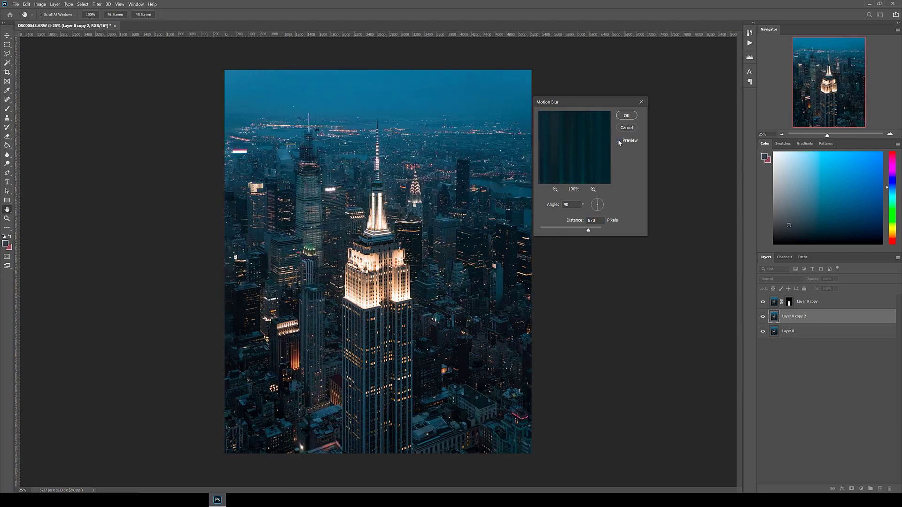
left_click(618, 139)
mouse_move(577, 234)
left_mouse_down()
mouse_move(550, 232)
mouse_move(581, 233)
left_mouse_up()
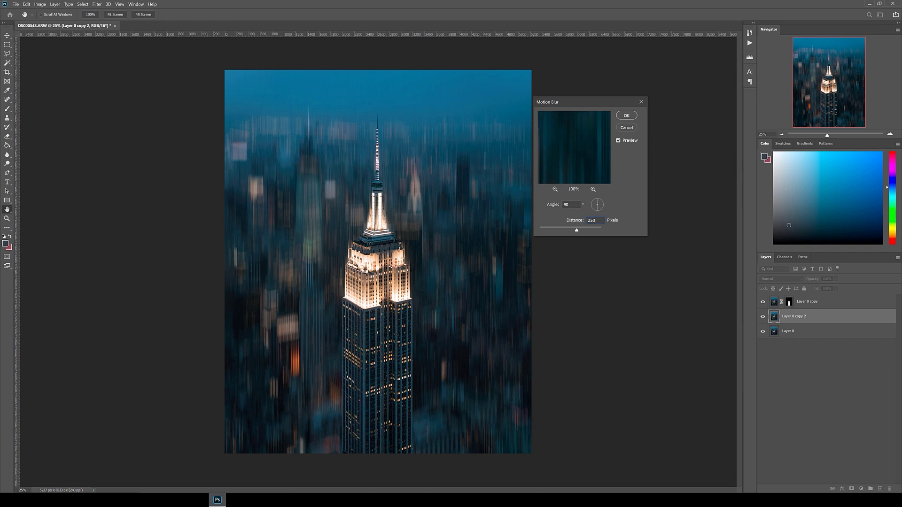
left_click(626, 116)
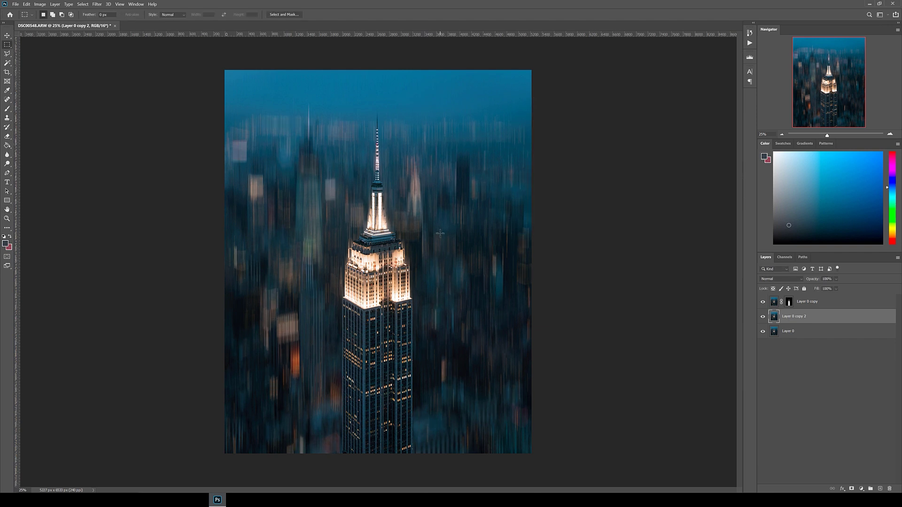
Set Layer 0 copy 2's opacity to 75% and stretch it vertically to about 181% with Free Transform, shifting it down
key("ctrl+minus")
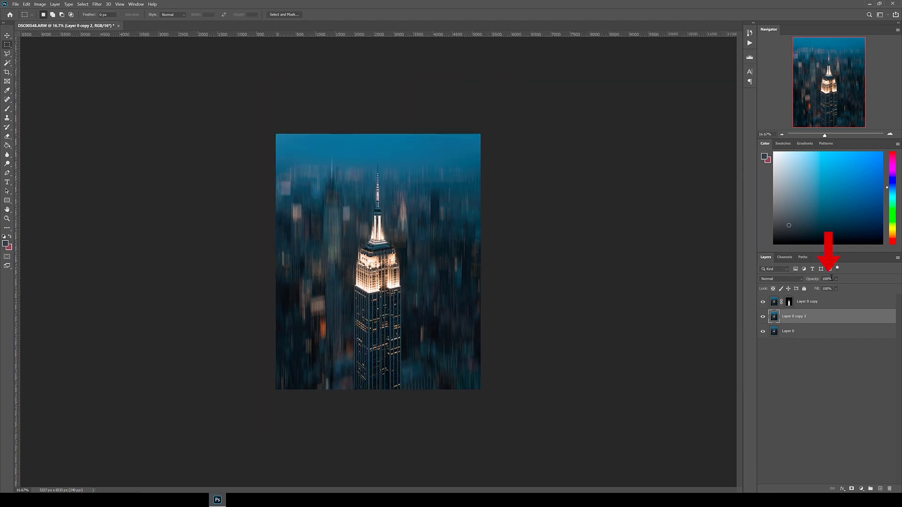
type("75")
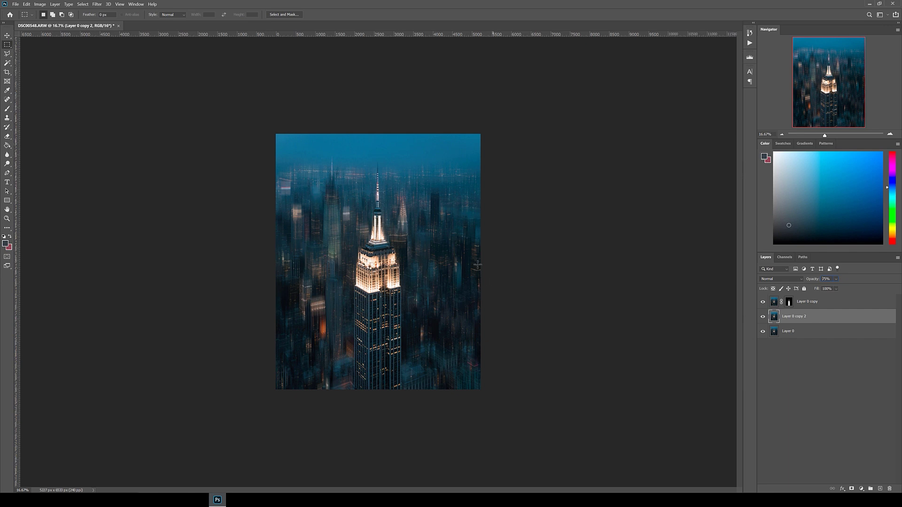
right_click(457, 250)
left_click(482, 311)
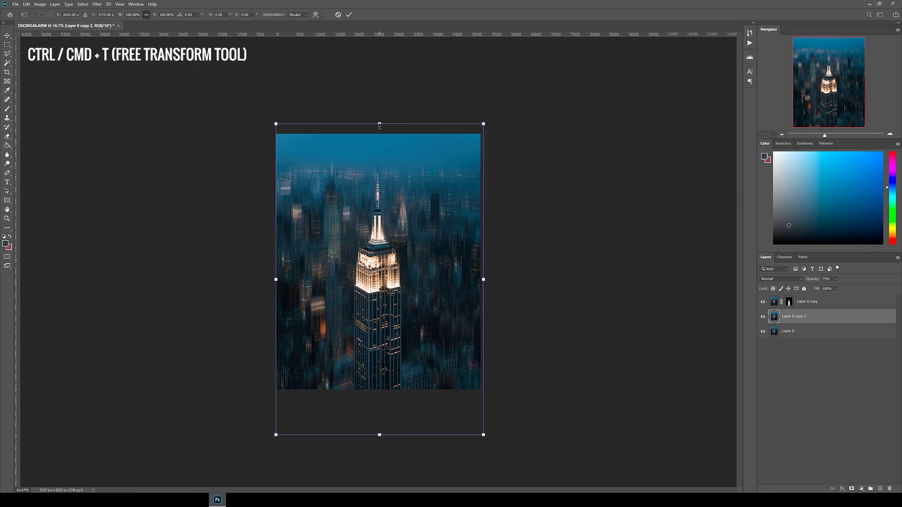
left_click_drag(380, 126, 379, 120)
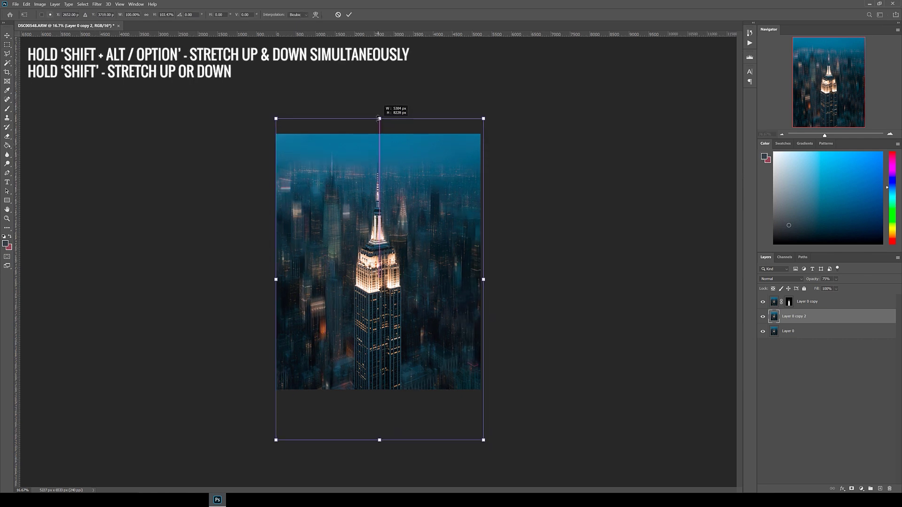
left_click_drag(379, 117, 385, 2)
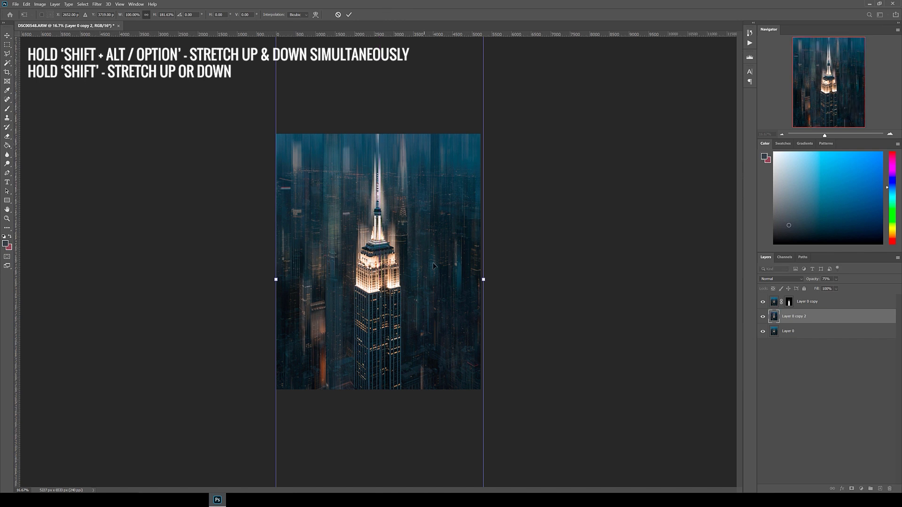
left_click_drag(433, 277, 435, 317)
key("Return")
Free Transform the blurred layer again, stretching it further vertically beyond the canvas and repositioning its light streaks behind the building
key("ctrl+t")
left_click_drag(403, 285, 403, 295)
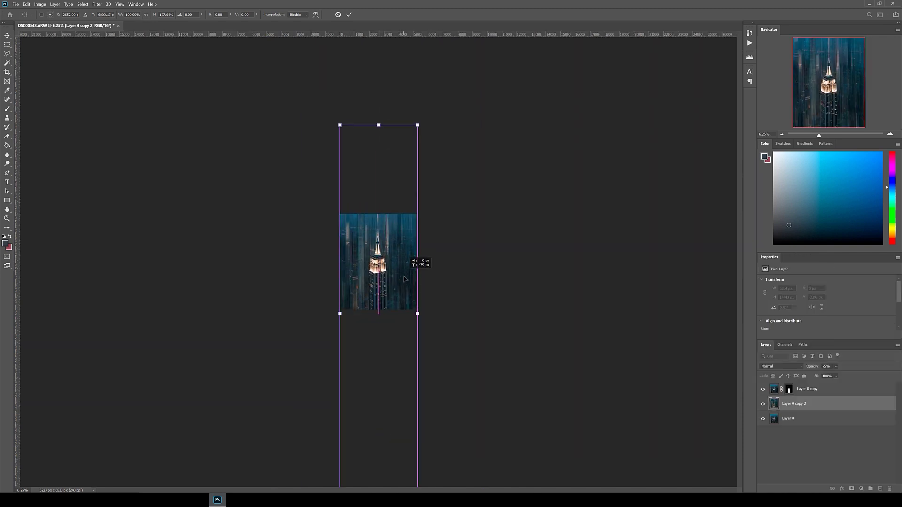
left_click_drag(378, 142, 378, 120)
left_click_drag(400, 273, 400, 283)
left_click_drag(378, 131, 378, 120)
key("ctrl+minus")
left_click_drag(394, 263, 394, 263)
left_click_drag(378, 144, 378, 185)
left_click_drag(393, 311, 393, 281)
scroll(393, 281, "up", 5)
scroll(392, 281, "down", 5)
left_click_drag(388, 419, 388, 399)
mouse_move(378, 141)
left_mouse_down()
mouse_move(378, 163)
mouse_move(378, 145)
left_mouse_up()
left_click_drag(398, 272, 398, 292)
left_click_drag(378, 450, 379, 459)
key("Return")
Nudge the stretched blur layer down and fine-tune its vertical stretch to about 5304 × 23532 px
key("ctrl+plus")
key("ctrl+plus")
key("ctrl+plus")
key("ctrl+plus")
left_click_drag(434, 274, 435, 292, "ctrl")
key("ctrl+minus")
key("ctrl+minus")
key("ctrl+minus")
key("ctrl+minus")
key("ctrl+t")
left_click_drag(379, 464, 379, 439)
left_click_drag(378, 158, 379, 163)
key("Return")
key("ctrl+plus")
key("ctrl+plus")
key("ctrl+plus")
key("ctrl+plus")
key("ctrl+plus")
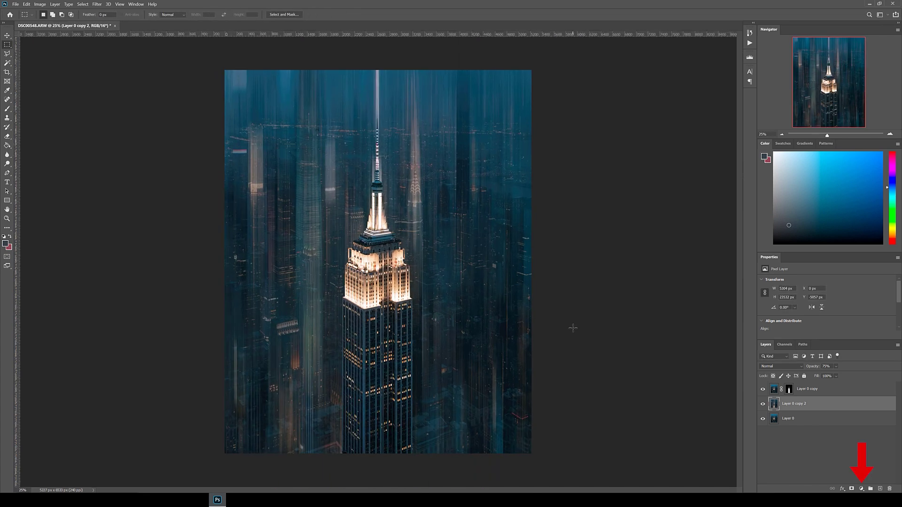
Add a Brightness/Contrast adjustment clipped to Layer 0 copy 2 with brightness about 108 and contrast about 86
left_click(861, 488)
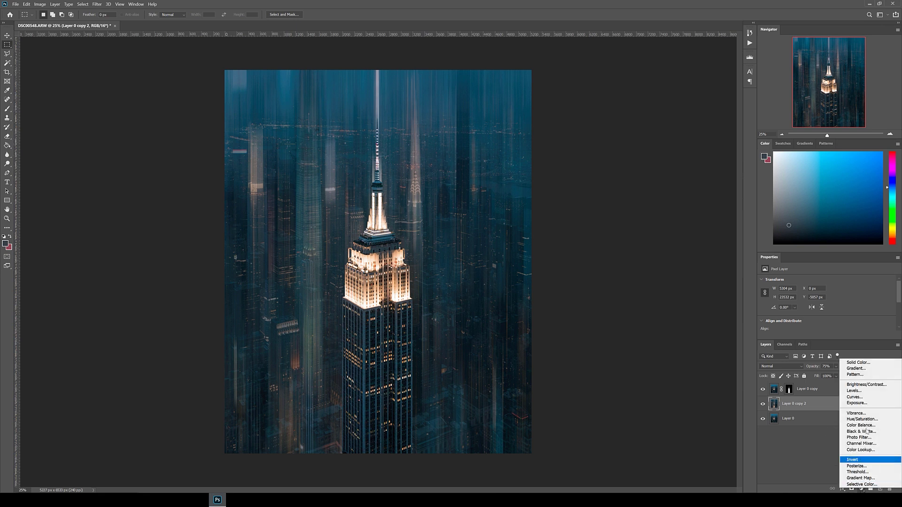
left_click(862, 384)
right_click(832, 409)
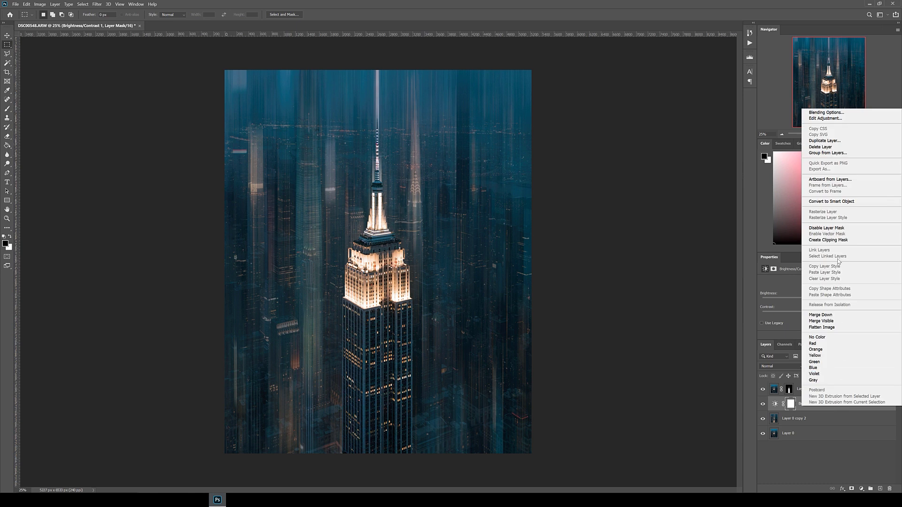
left_click(840, 243)
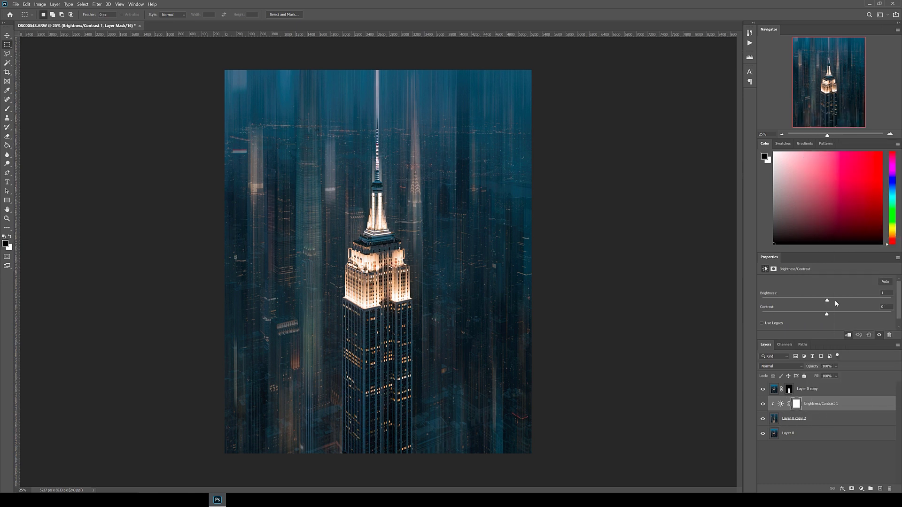
left_click_drag(834, 303, 886, 313)
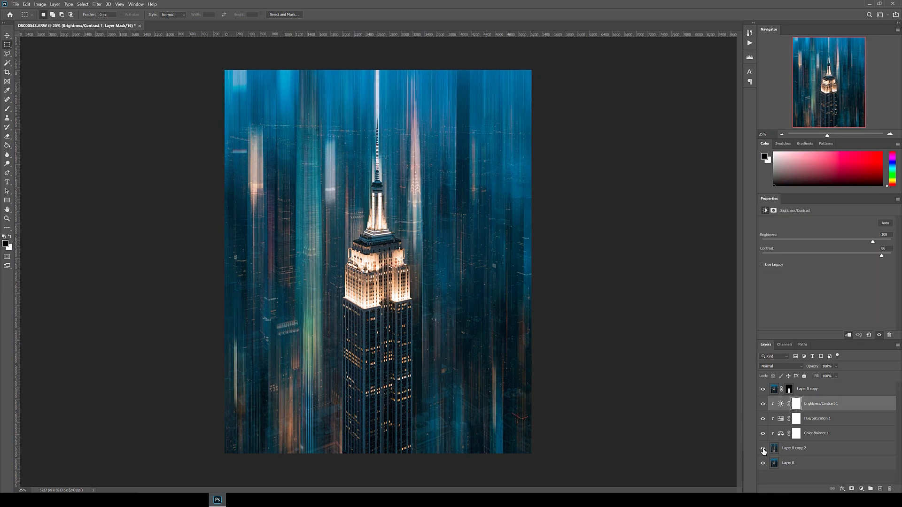
key("ctrl+z")
key("ctrl+z")
key("ctrl+z")
key("ctrl+z")
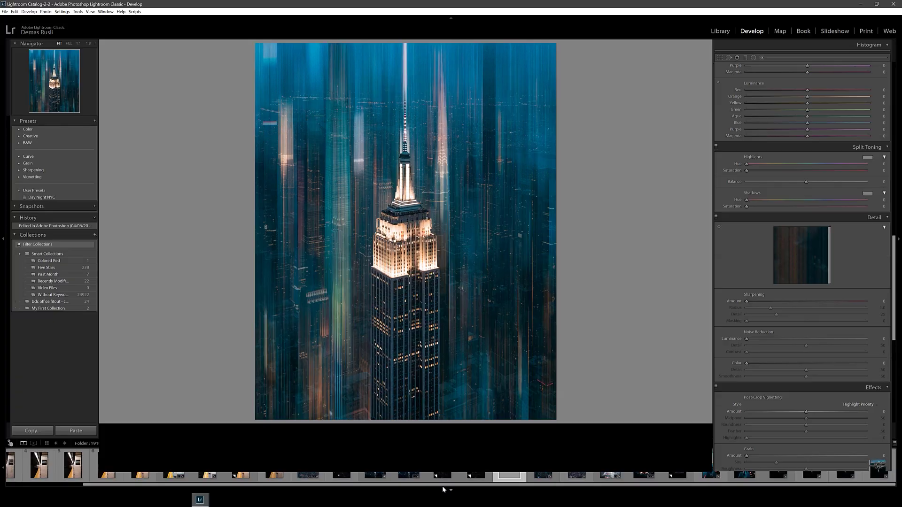
In Lightroom, set the HSL hues to Red, Yellow, Aqua and Blue -5, Green and Purple +100, Magenta +60, and Magenta saturation to -10
scroll(807, 188, "up", 8)
left_click_drag(806, 136, 809, 114)
scroll(806, 188, "down", 3)
mouse_move(806, 243)
left_mouse_down()
mouse_move(849, 243)
mouse_move(801, 244)
left_mouse_up()
left_click_drag(806, 160, 804, 173)
left_click_drag(807, 180, 868, 180)
left_click_drag(807, 186, 804, 187)
left_click_drag(807, 193, 804, 193)
left_click_drag(808, 200, 868, 200)
left_click_drag(808, 206, 844, 206)
scroll(806, 226, "down", 3)
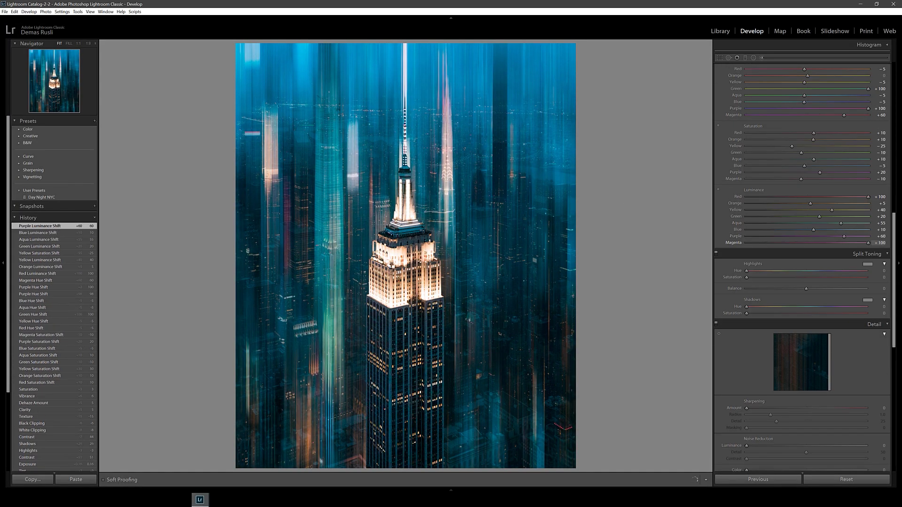
Tint the shadows subtly blue with Split Toning and add a dark post-crop vignette with lower midpoint and high roundness and feather
left_click_drag(753, 222, 754, 222)
left_click_drag(817, 215, 819, 215)
left_click_drag(753, 222, 749, 222)
left_click_drag(806, 426, 790, 427)
left_click_drag(806, 447, 866, 447)
left_click_drag(806, 440, 865, 440)
left_click_drag(806, 433, 782, 433)
left_click_drag(790, 427, 797, 427)
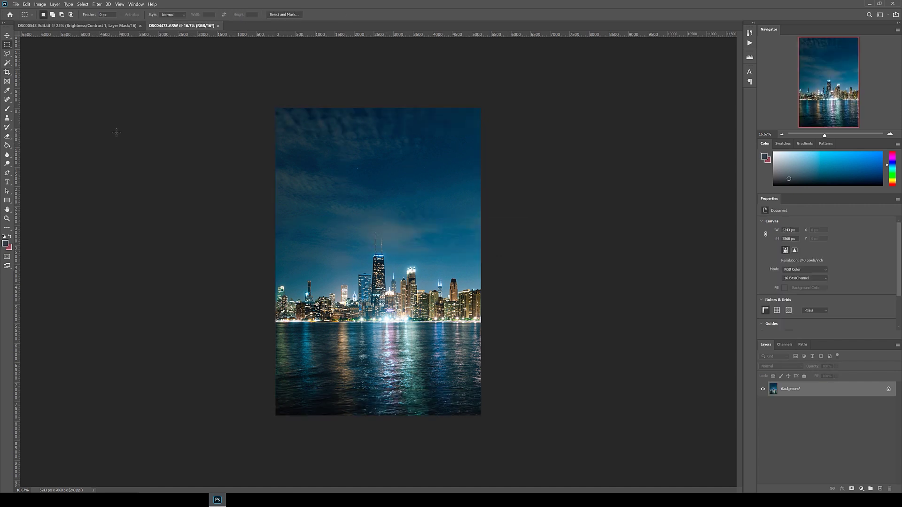
Switch to Photoshop, close DSC00548-Edit.tif, and crop DSC04473.ARW to a 4:5 ratio
left_click(140, 25)
key("c")
key("Return")
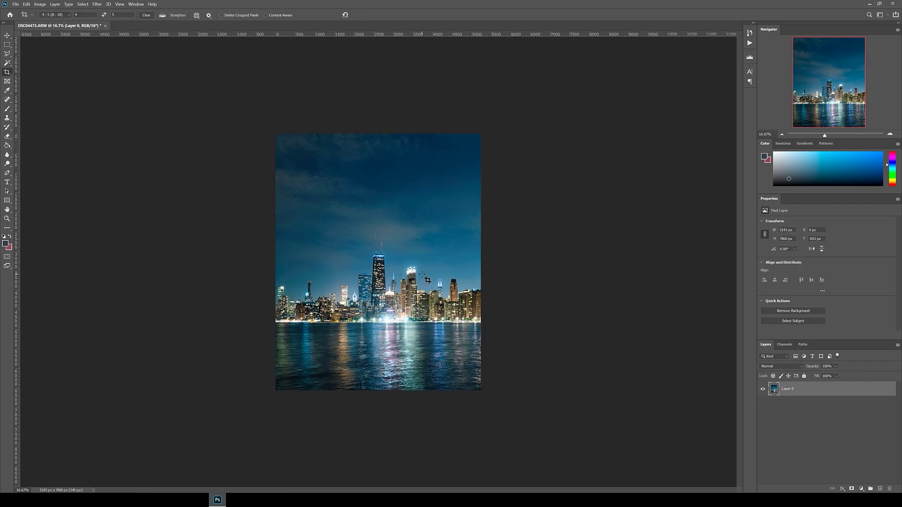
Crop the photo tighter at 4:5, centring the frame on the skyline and its tall twin-antenna tower
key("ctrl+plus")
left_click(421, 276)
left_click_drag(531, 70, 504, 101)
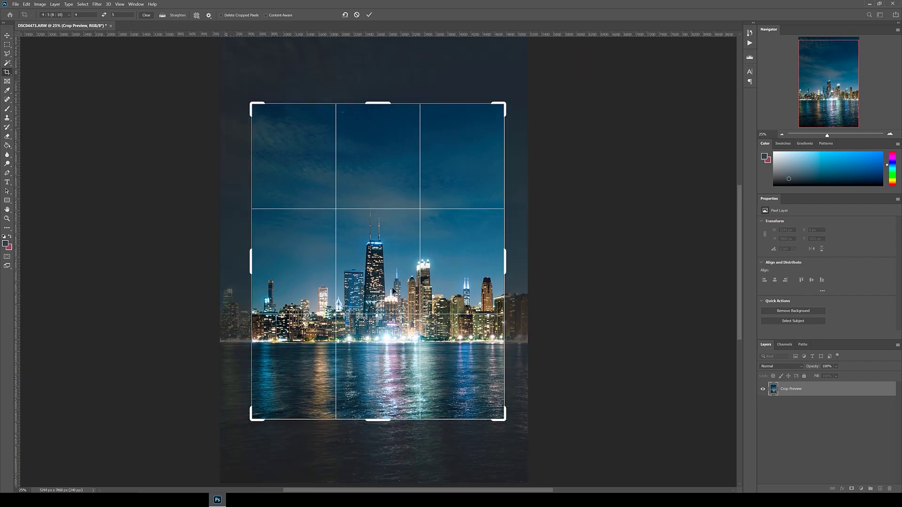
key("Return")
left_click(392, 334)
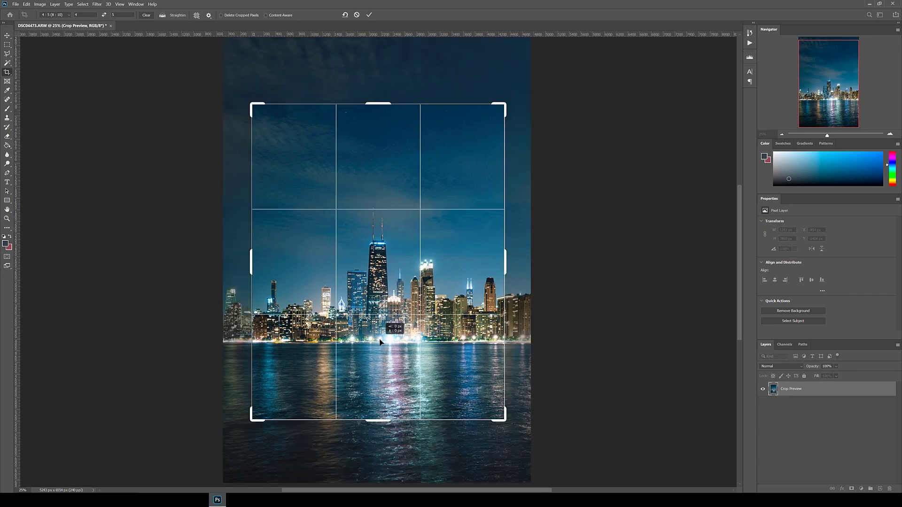
key("Return")
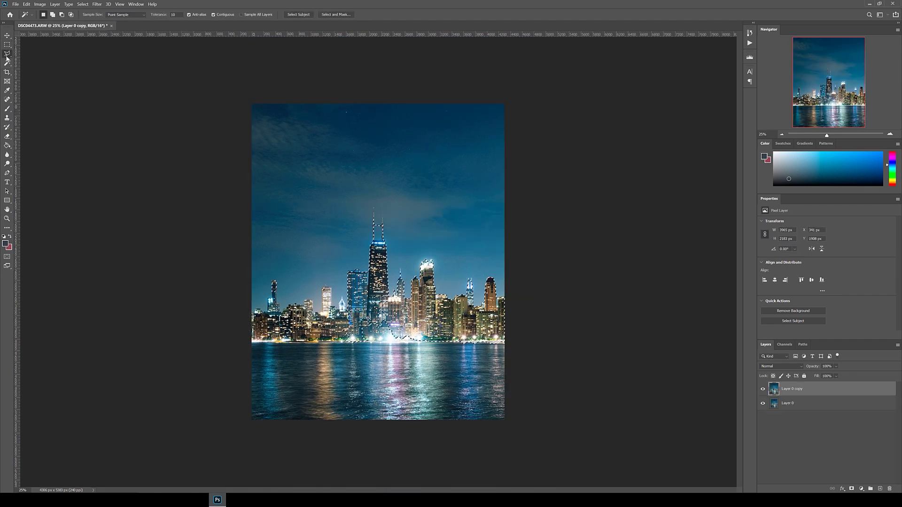
Trace the rooflines of the skyline's left part with the Polygonal Lasso up to the lit domed spire and close the selection
left_click(6, 55)
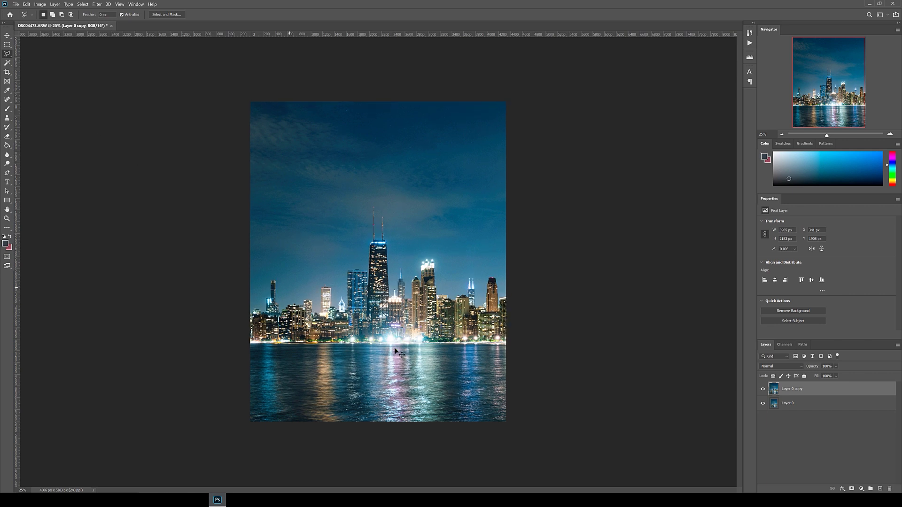
key("ctrl+plus")
scroll(263, 328, "up", 3)
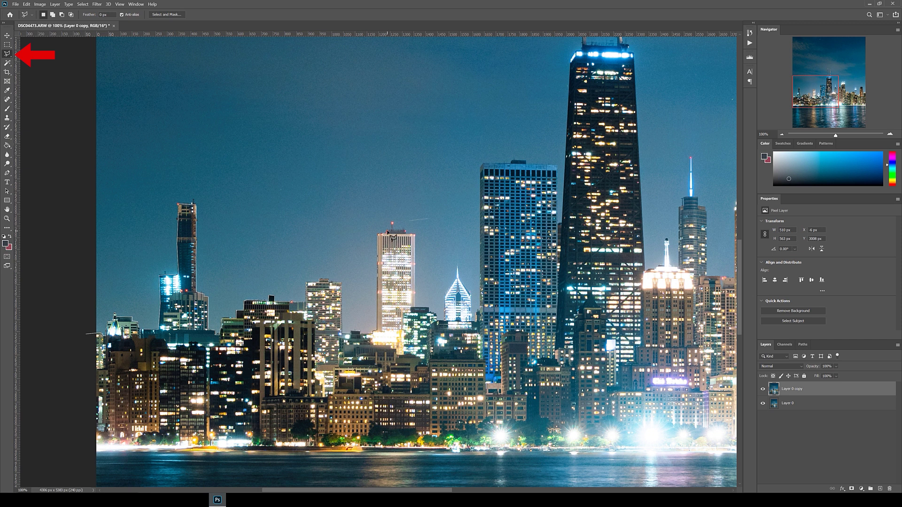
left_click(414, 234)
left_click(414, 307)
left_click(429, 308)
left_click(444, 293)
double_click(456, 267)
Start adding to the selection by tracing the flat-topped blue-lit building and the tall black tower with its two antennas
left_click(481, 164, "shift")
left_click(557, 164)
scroll(566, 167, "up", 4)
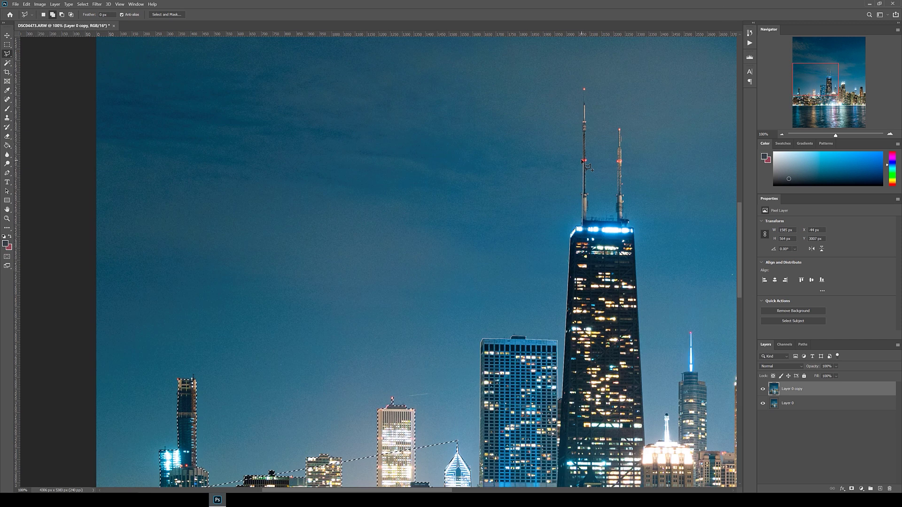
left_click(584, 89)
left_click(587, 220)
left_click(616, 220)
left_click(619, 129)
left_click(633, 228)
Continue the lasso outline down the black tower's right edge and up the spire of the white-lit building
left_click_drag(643, 445, 427, 307)
left_click(438, 305)
left_click(449, 277)
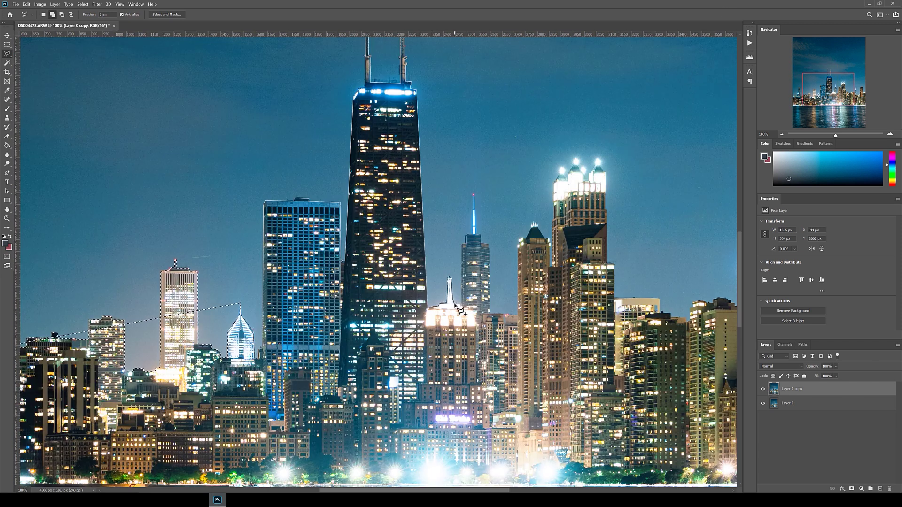
Continue the lasso outline past the pyramid-roofed building and around the pointed peaks of the brightly lit crowned tower
scroll(532, 284, "up", 2)
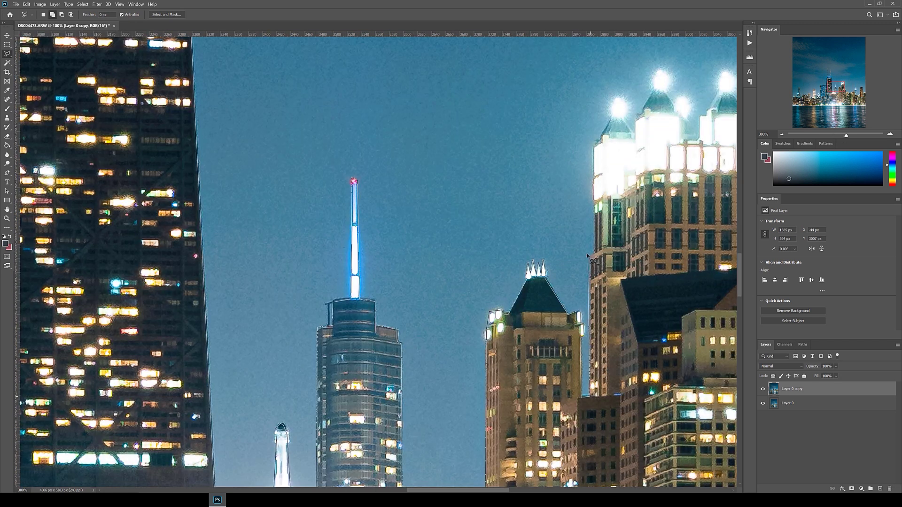
left_click(590, 255)
left_click(593, 252)
left_click(593, 146)
left_click(603, 134)
left_click(636, 134)
left_click(637, 116)
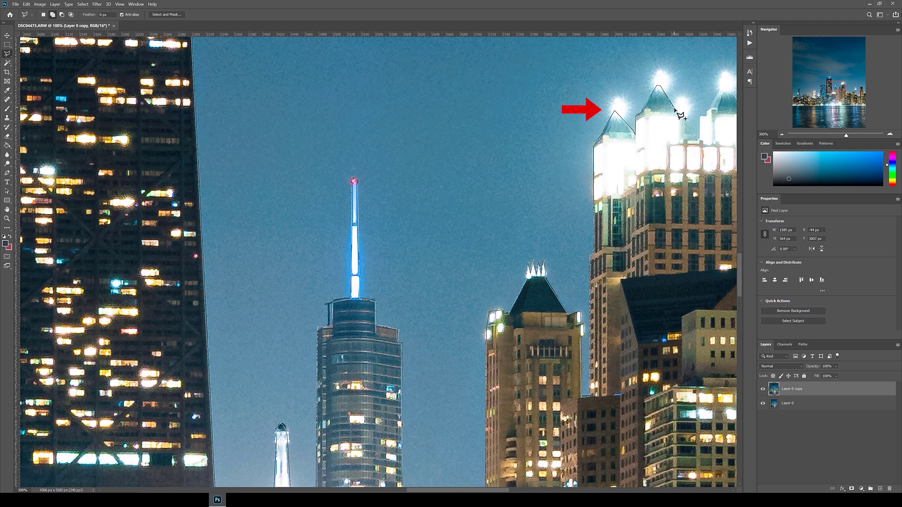
left_click(699, 137)
left_click(700, 115)
left_click(504, 115)
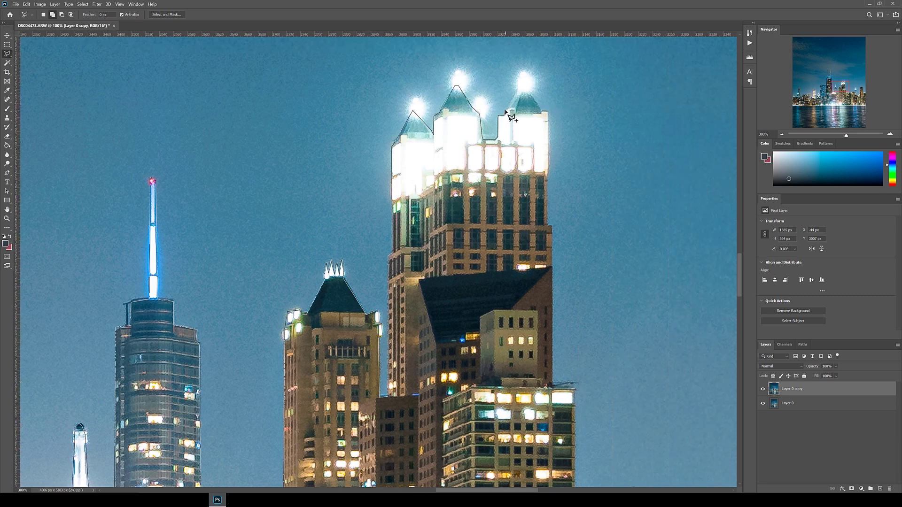
Trace the rest of the skyline down the crowned tower, over the lower rooftops and far twin-spired tower, and close the selection
double_click(546, 202)
left_click_drag(546, 202, 245, 113)
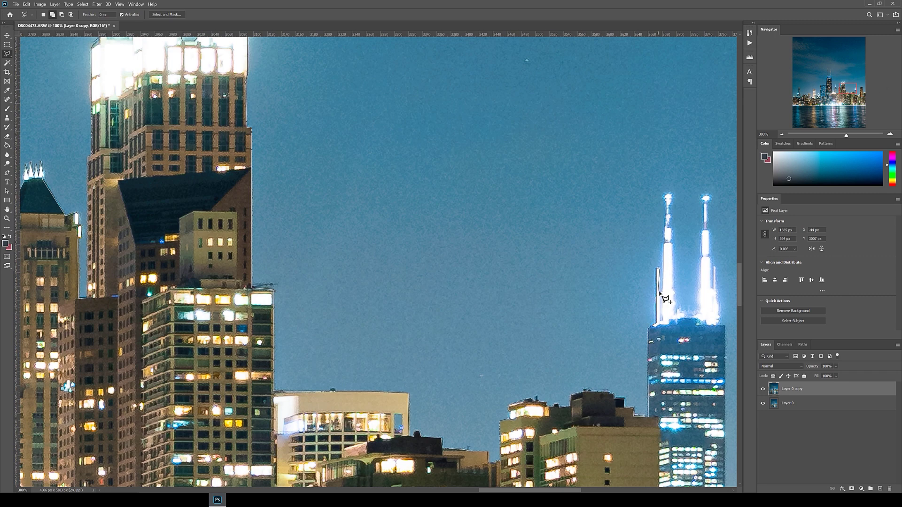
key("ctrl+minus")
key("ctrl+minus")
left_click_drag(141, 211, 704, 216)
left_click_drag(259, 211, 374, 213)
key("Return")
scroll(378, 217, "down", 4)
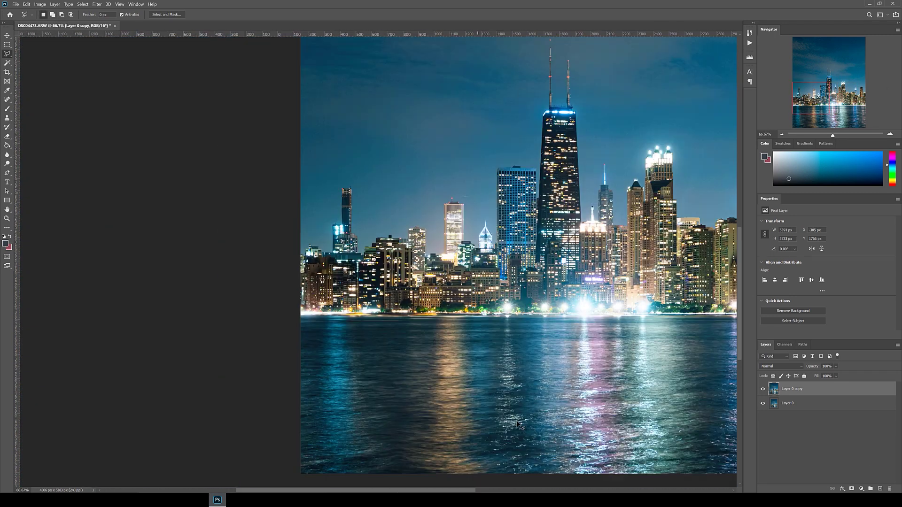
Mask Layer 0 copy to the selected buildings and check the mask by toggling the visibility of Layer 0
left_click(852, 489)
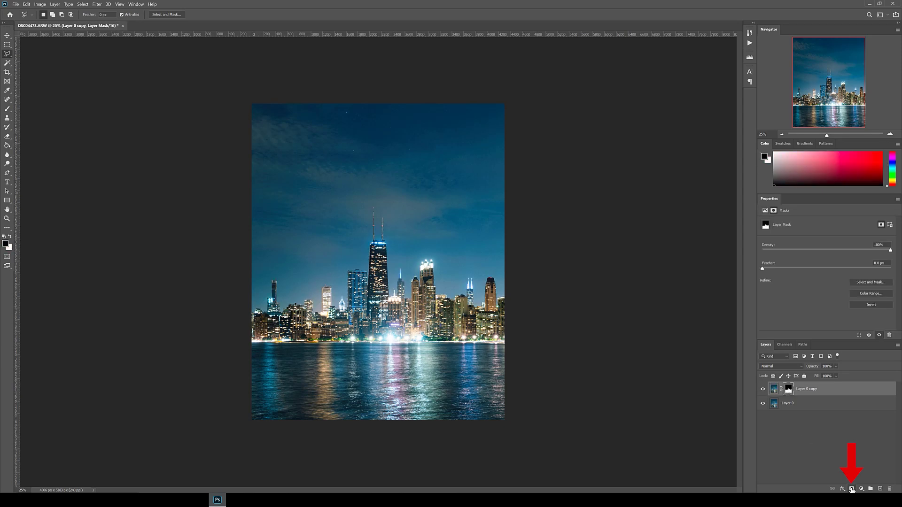
left_click(763, 404)
left_click(763, 403)
Duplicate Layer 0 so that an unmasked copy sits beneath the masked skyline layer
right_click(796, 404)
left_click(822, 174)
left_click(520, 149)
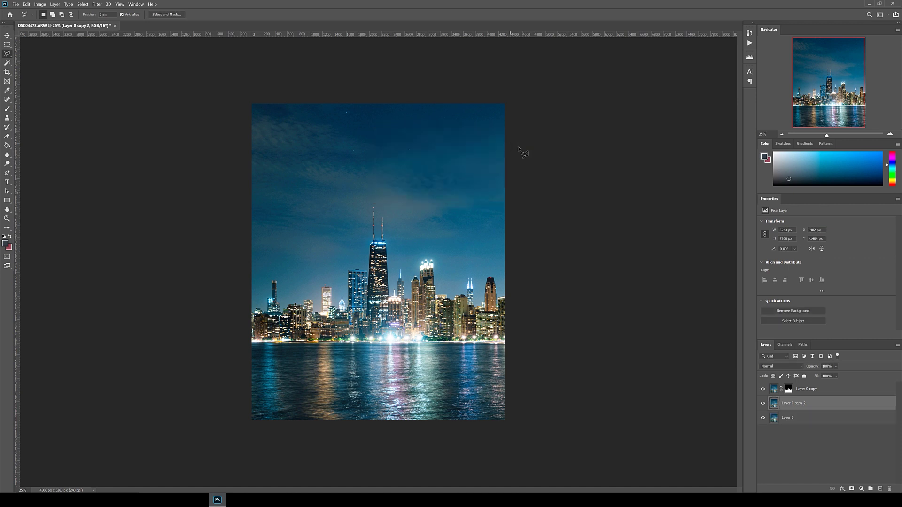
Apply a Motion Blur to Layer 0 copy 2 with a 90° angle and a distance of 2000 pixels
left_click(97, 4)
mouse_move(141, 79)
left_click(197, 117)
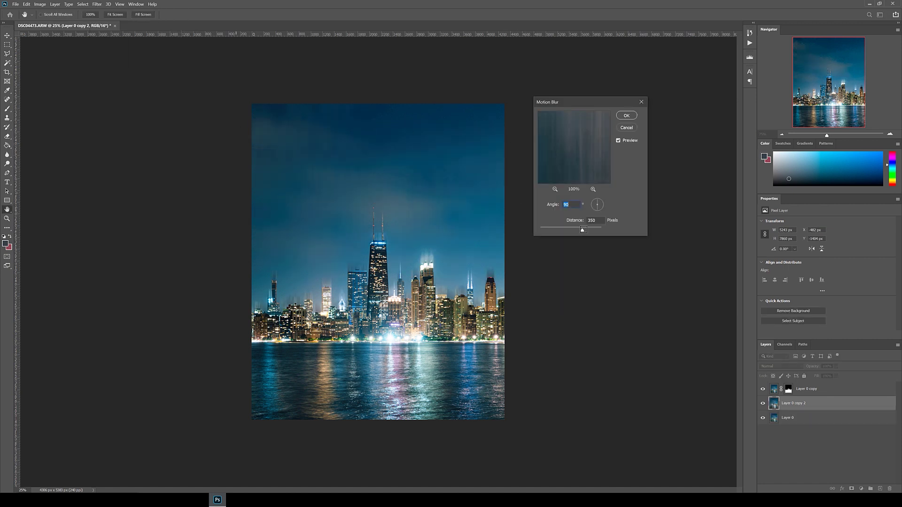
left_click_drag(583, 231, 654, 230)
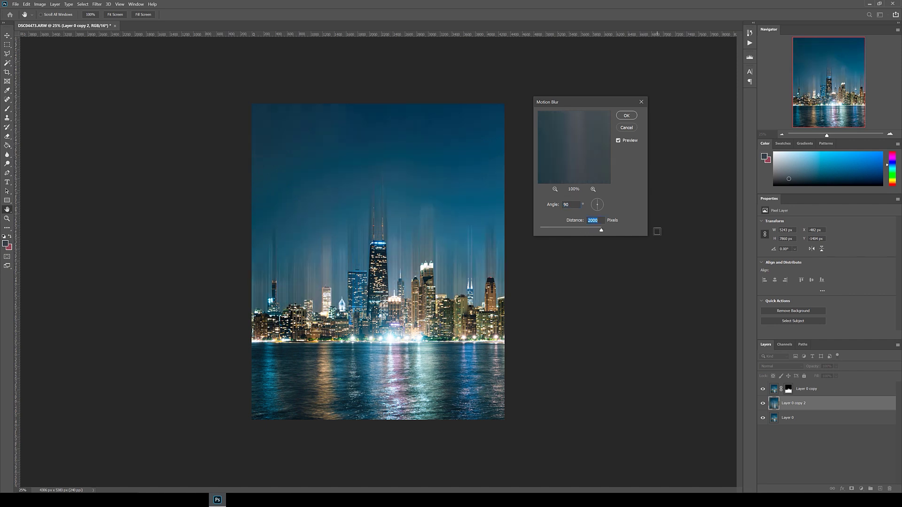
left_click(627, 115)
Free Transform the blurred layer, stretching it vertically to about 382% of its height while keeping its width at 100%
key("ctrl+minus")
key("ctrl+t")
left_click_drag(377, 142, 378, 39)
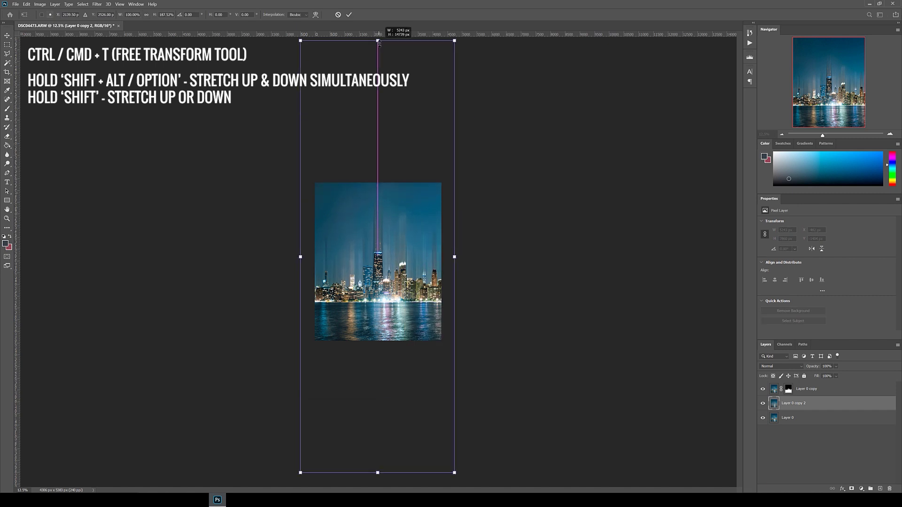
key("ctrl+minus")
key("ctrl+minus")
left_click_drag(377, 151, 378, 38)
key("ctrl+minus")
key("ctrl+minus")
key("ctrl+minus")
left_click_drag(386, 267, 386, 247)
Reposition the stretched layer vertically so brighter light streaks fill the sky, and apply the transformation
key("ctrl+plus")
key("ctrl+plus")
key("ctrl+plus")
key("ctrl+plus")
key("ctrl+plus")
key("ctrl+plus")
key("ctrl+plus")
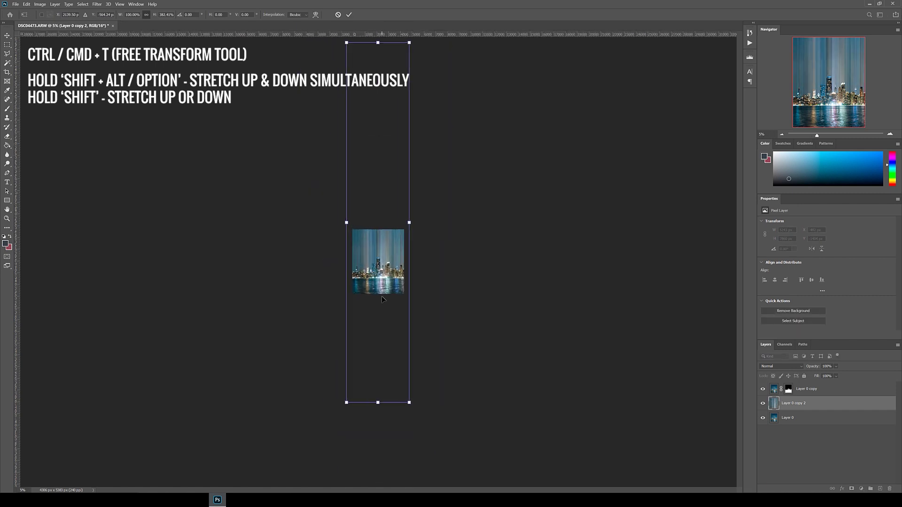
left_click_drag(443, 225, 446, 310)
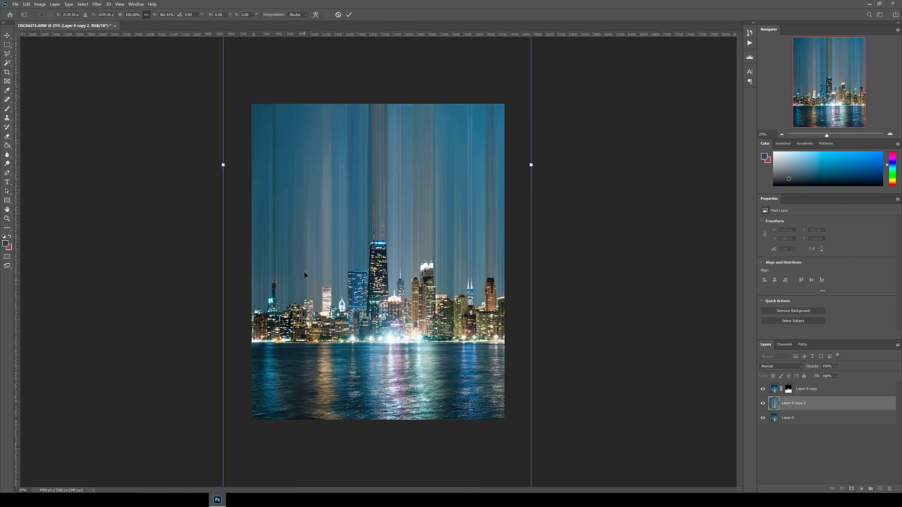
left_click_drag(303, 272, 318, 128)
key("Return")
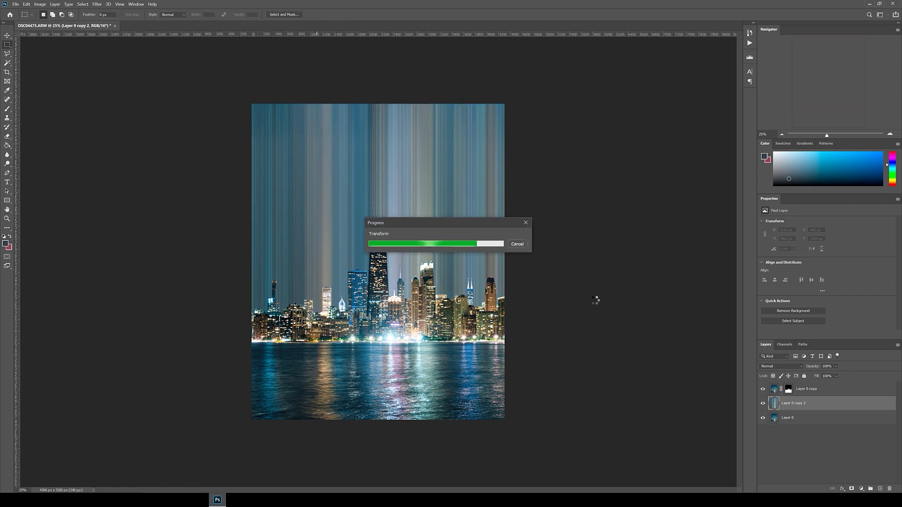
Select the water below the shoreline on Layer 0 with a rectangular marquee and copy it to a new layer
left_click(801, 418)
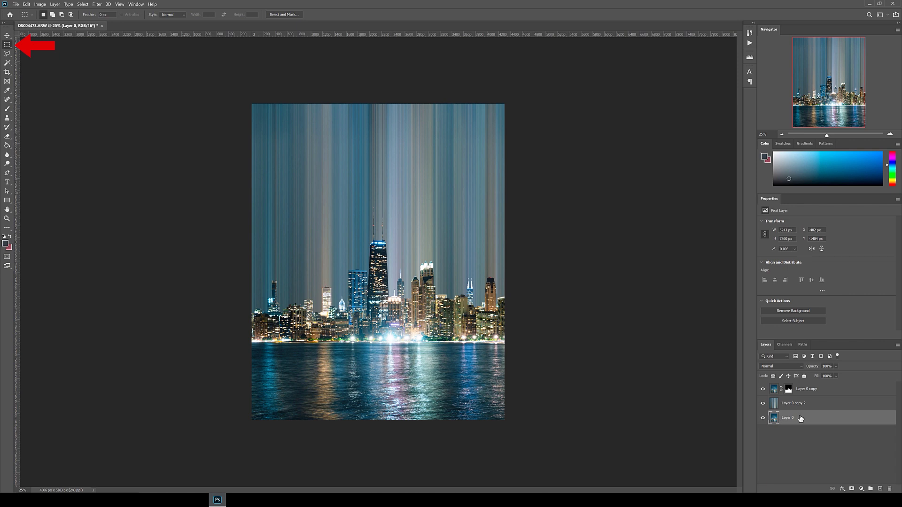
left_click_drag(250, 342, 657, 446)
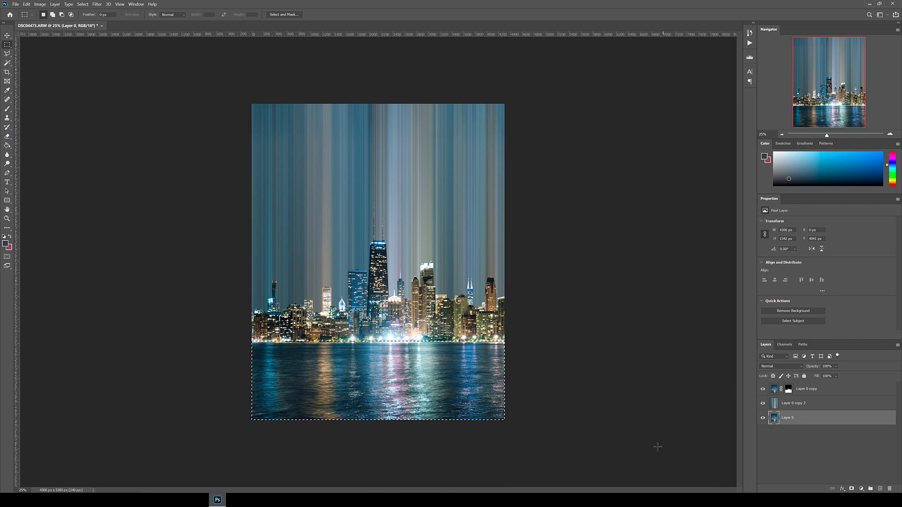
right_click(460, 350)
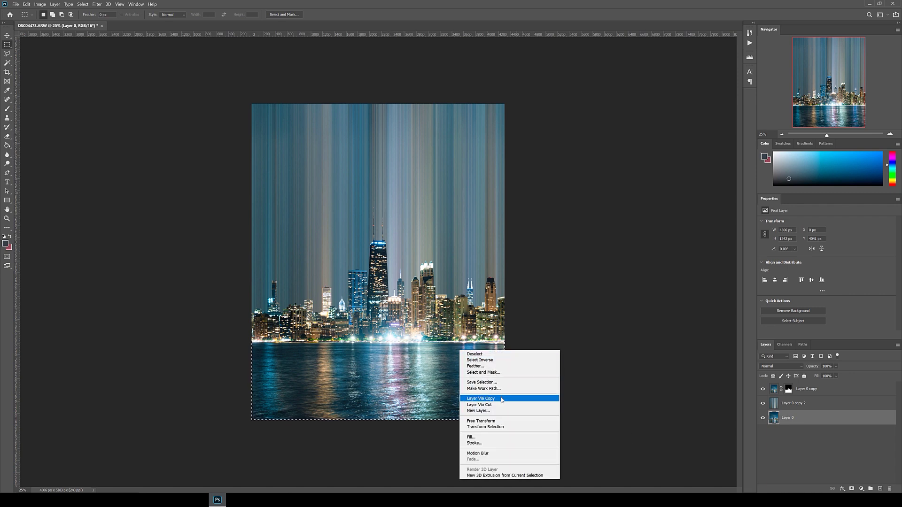
left_click(498, 398)
Apply a Motion Blur to the copied water layer at a 90° angle with a distance of 2000 pixels
left_click(97, 3)
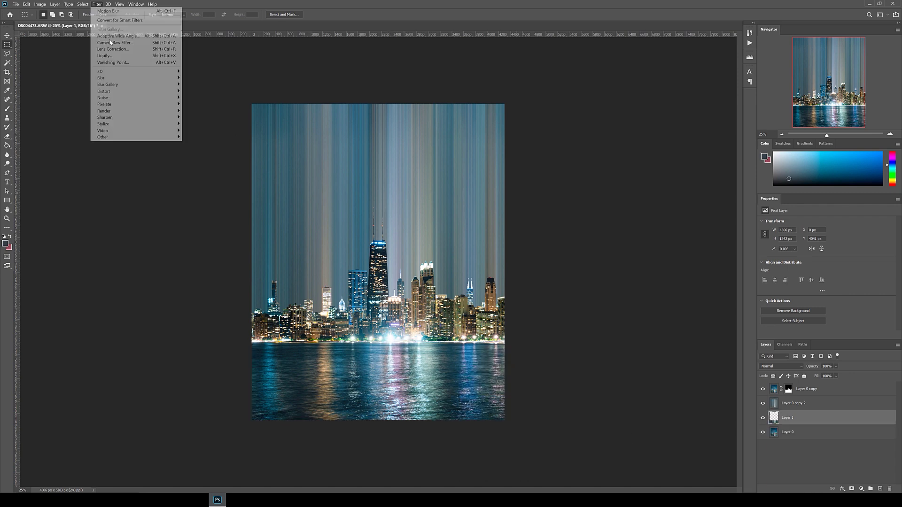
mouse_move(141, 80)
left_click(201, 118)
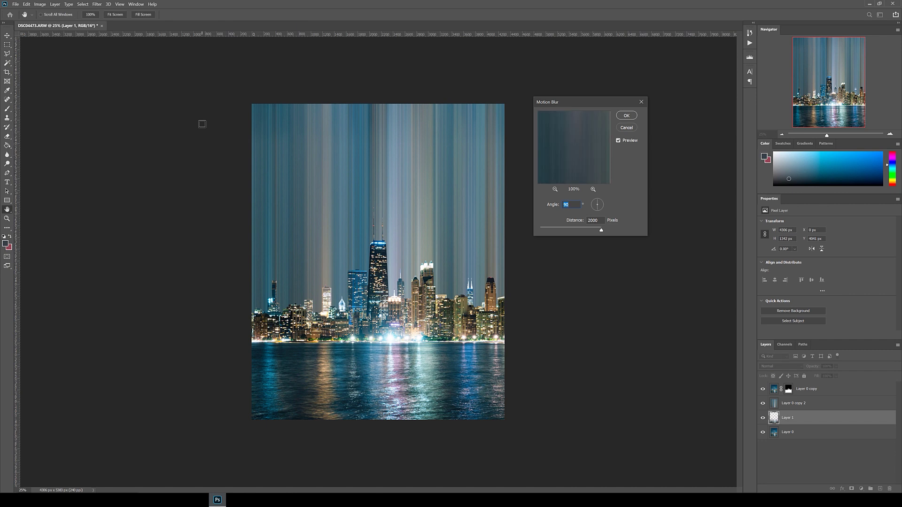
left_click(626, 116)
Move Layer 1 to the top of the layer stack and mask it to the water area below the shoreline
left_click_drag(795, 418, 798, 385)
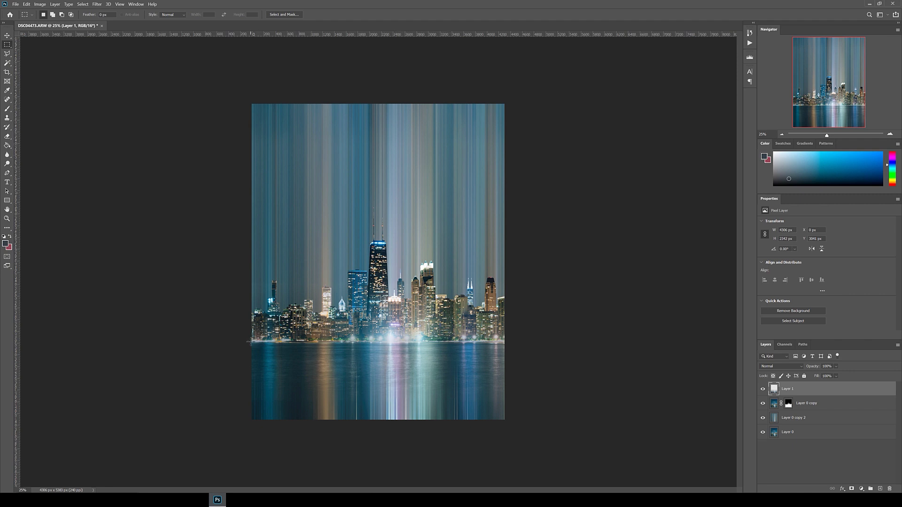
left_click_drag(249, 342, 604, 429)
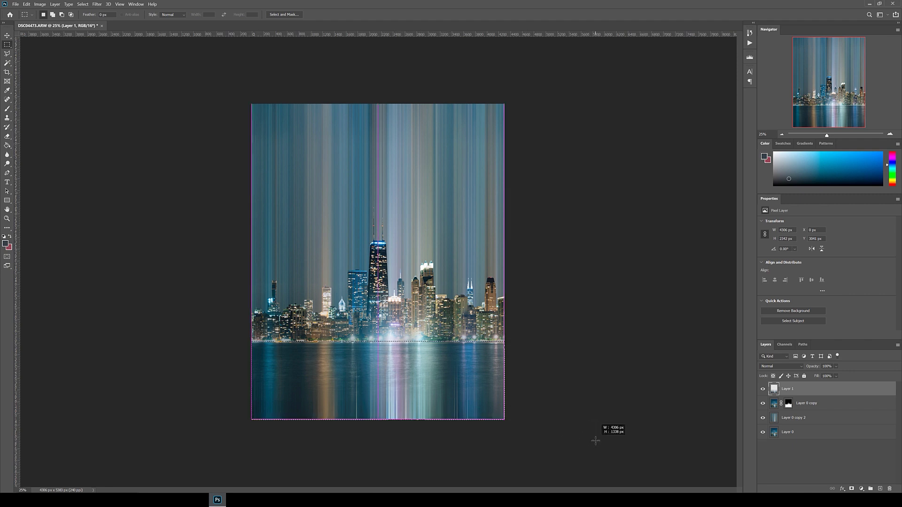
left_click(852, 489)
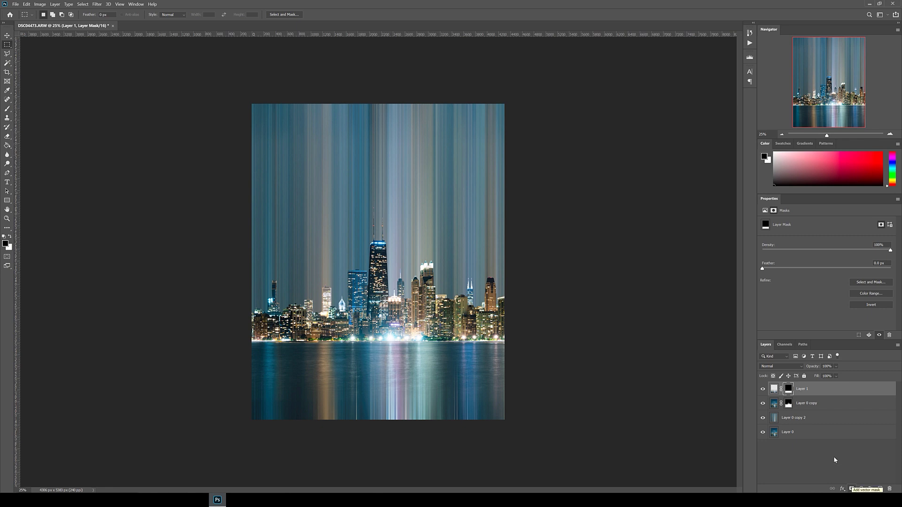
Unlink Layer 1 from its mask and stretch its pixels upward to about 322% height with Free Transform
left_click(774, 391)
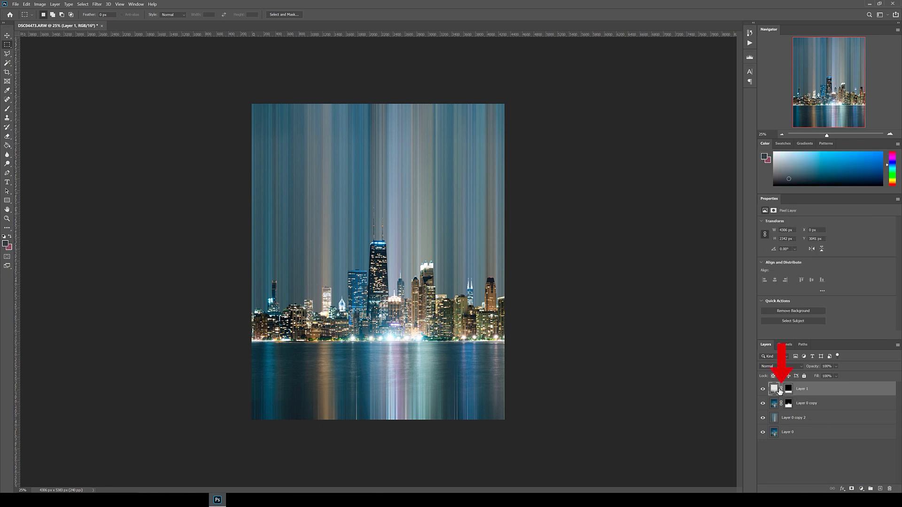
right_click(413, 380)
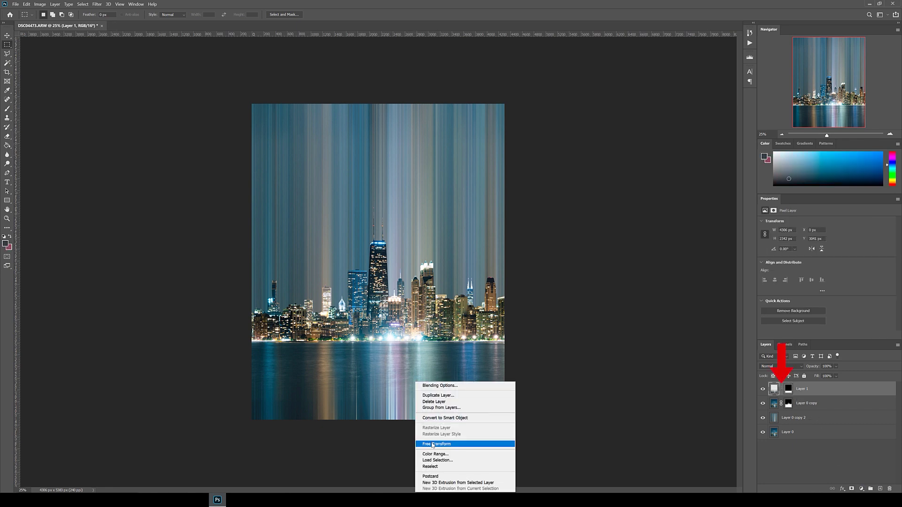
left_click(451, 445)
left_click_drag(401, 383, 377, 420)
left_click_drag(378, 234, 381, 71)
key("ctrl+minus")
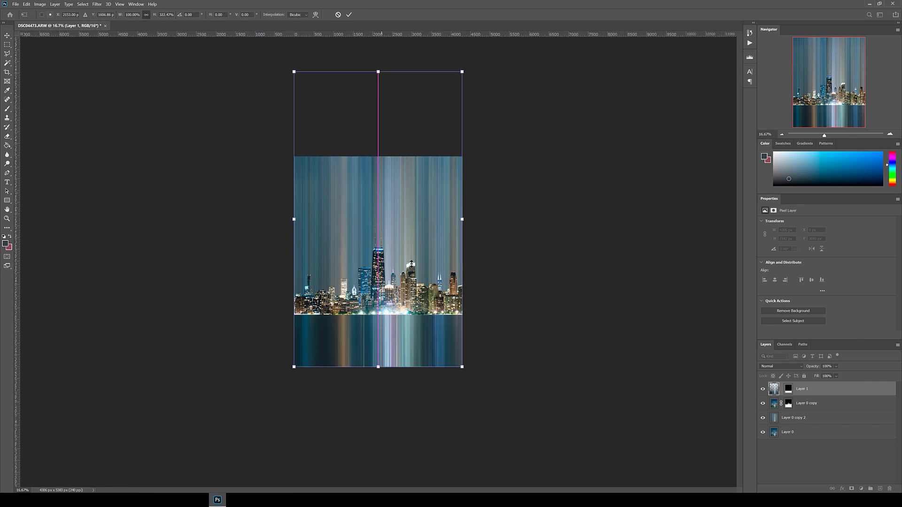
key("Return")
key("m")
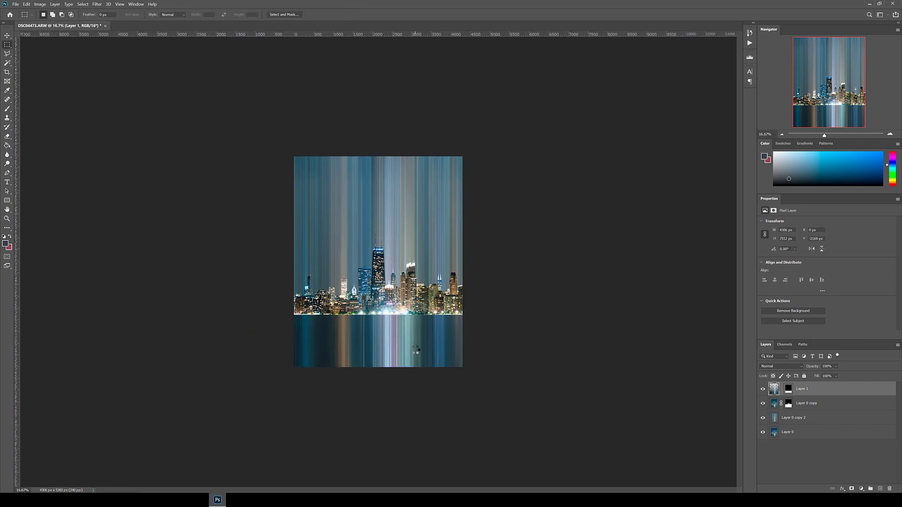
Blend the hard shoreline edge by painting on Layer 1's mask with a soft brush at 0% hardness
key("ctrl+plus")
key("ctrl+backslash")
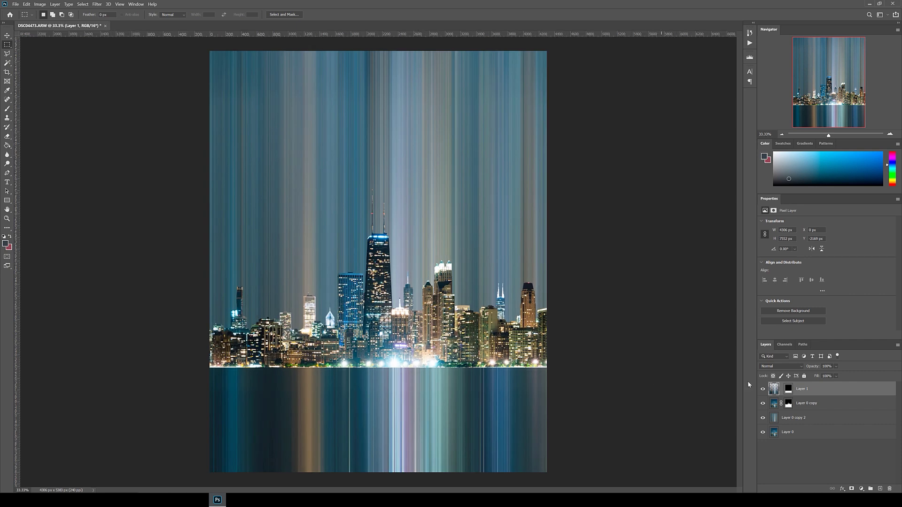
key("d")
key("b")
key("x")
right_click(360, 233)
left_click_drag(436, 250, 423, 250)
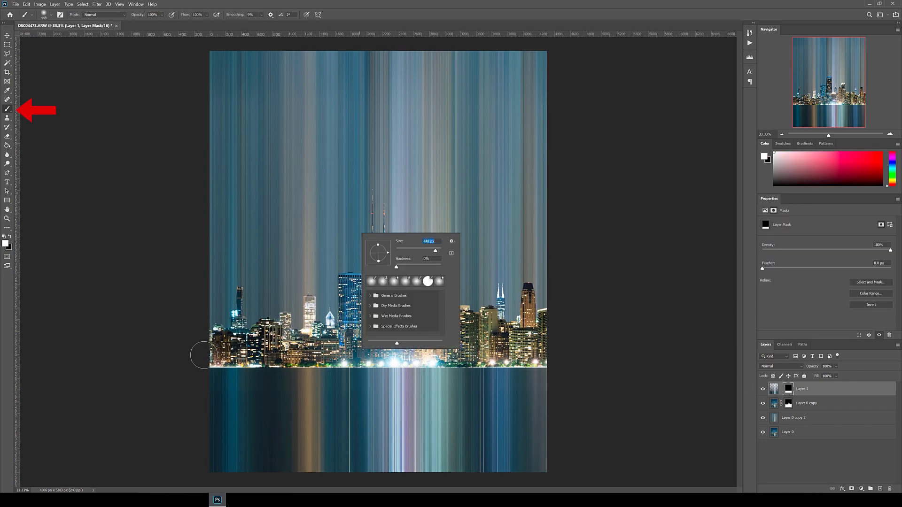
left_click_drag(203, 355, 293, 355)
key("ctrl+z")
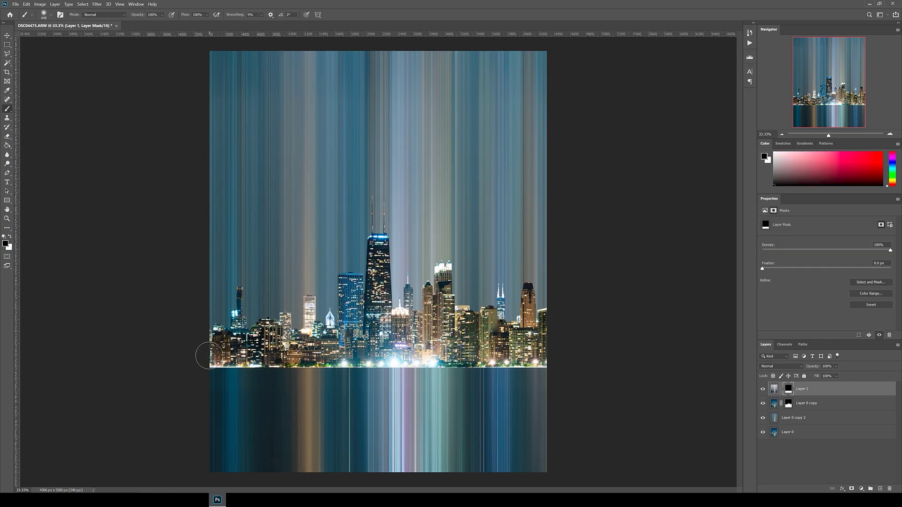
key("x")
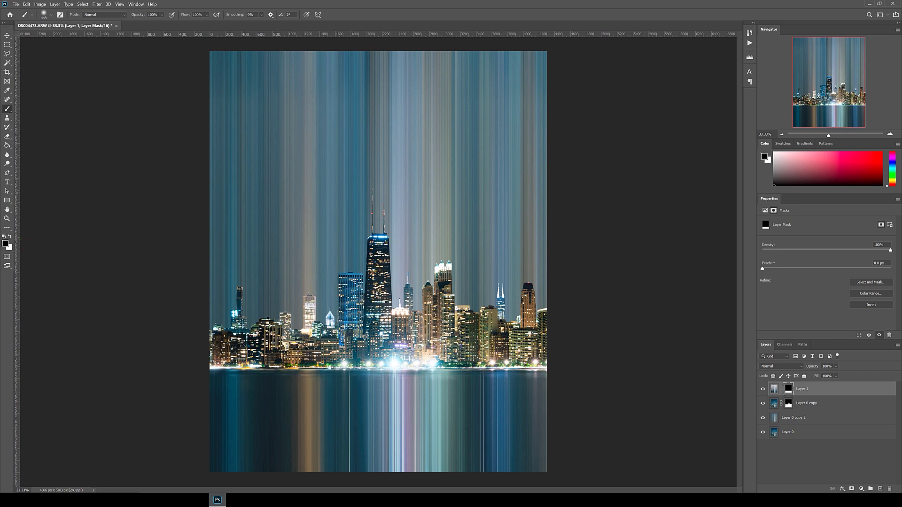
mouse_move(211, 392)
left_mouse_down()
mouse_move(475, 388)
mouse_move(253, 385)
left_mouse_up()
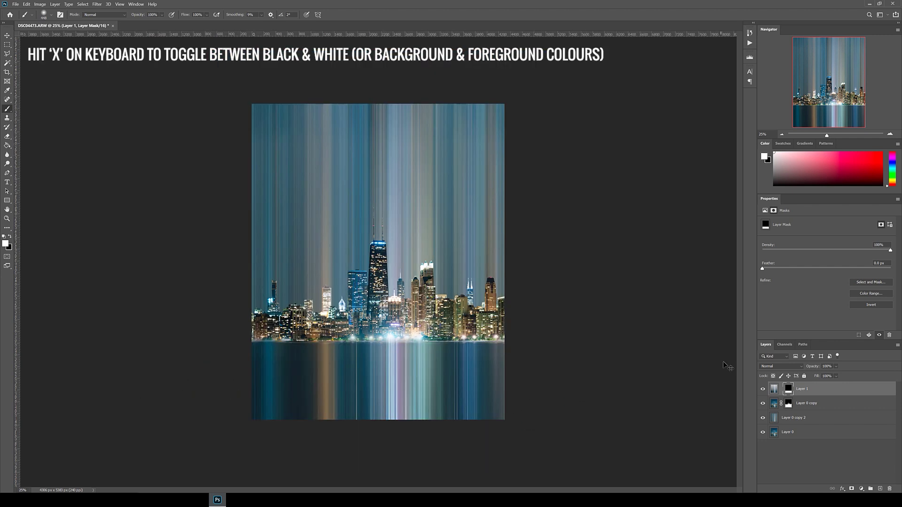
Set the opacity of Layer 1 to 90% and compare the water with the layer hidden and shown
left_click(827, 367)
type("75")
left_click_drag(830, 368, 787, 365)
type("90")
key("Return")
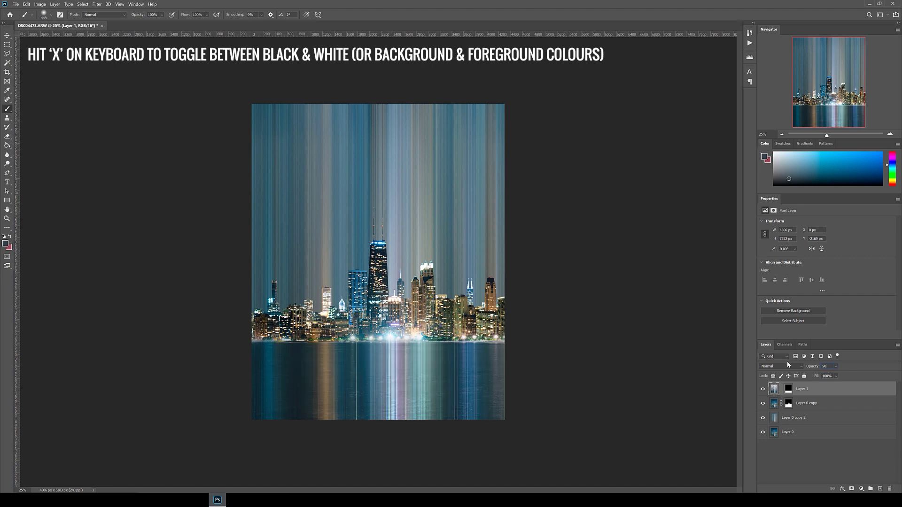
left_click(8, 45)
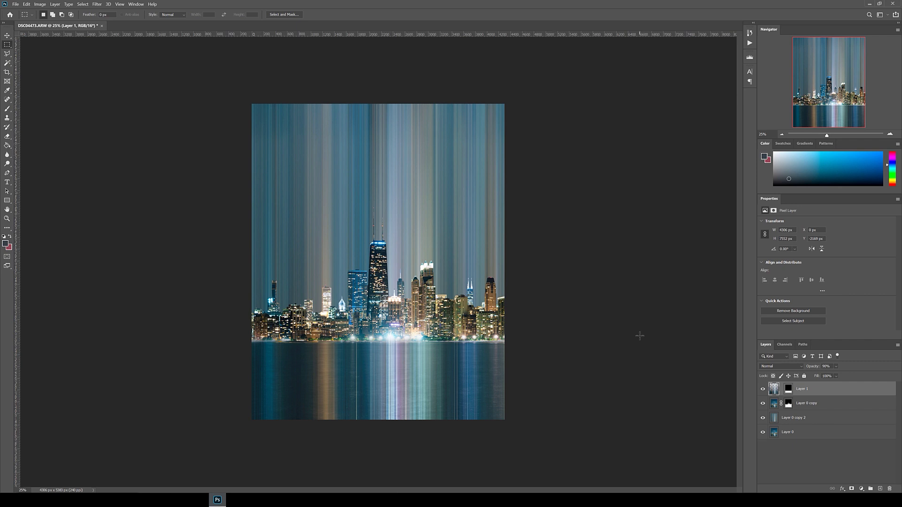
left_click(762, 390)
left_click(763, 389)
Clip a Hue/Saturation adjustment with raised saturation and a Brightness/Contrast adjustment with contrast 54 and raised brightness to Layer 0 copy 2
left_click(807, 417)
left_click(861, 488)
left_click(859, 419)
left_click(848, 334)
left_click_drag(826, 263, 838, 263)
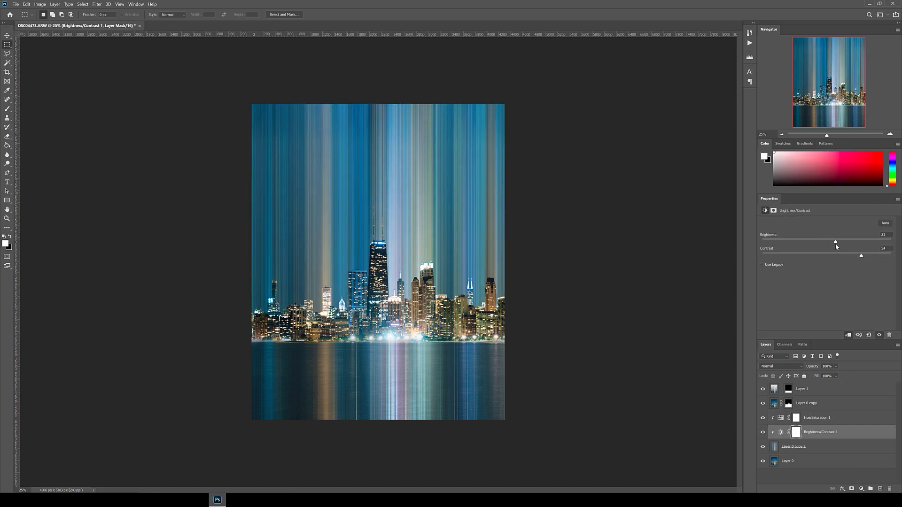
mouse_move(835, 243)
left_mouse_down()
mouse_move(849, 243)
mouse_move(838, 241)
left_mouse_up()
Clip a Levels adjustment to Layer 0 copy 2, adjust its input levels to strengthen the sky streaks, and select Layer 1
left_click(836, 446)
left_click(861, 488)
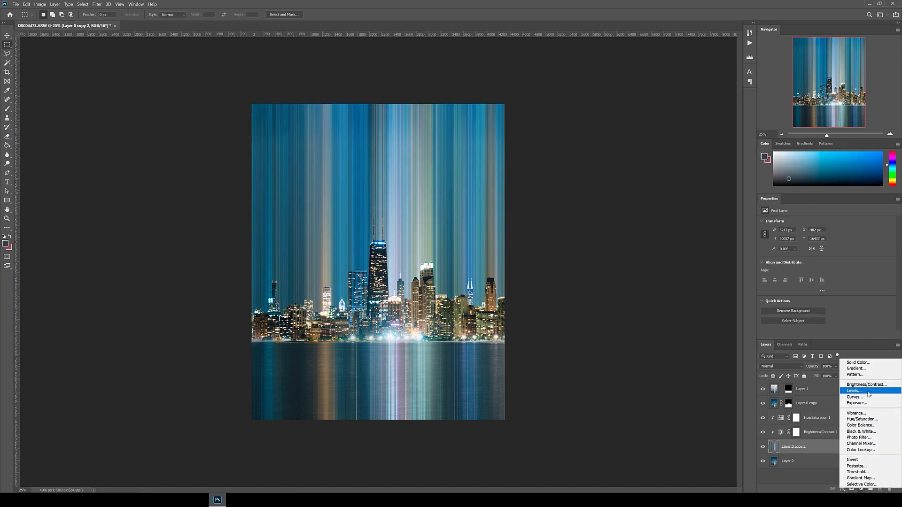
left_click(868, 393)
left_click_drag(787, 273, 867, 273)
left_click(807, 389)
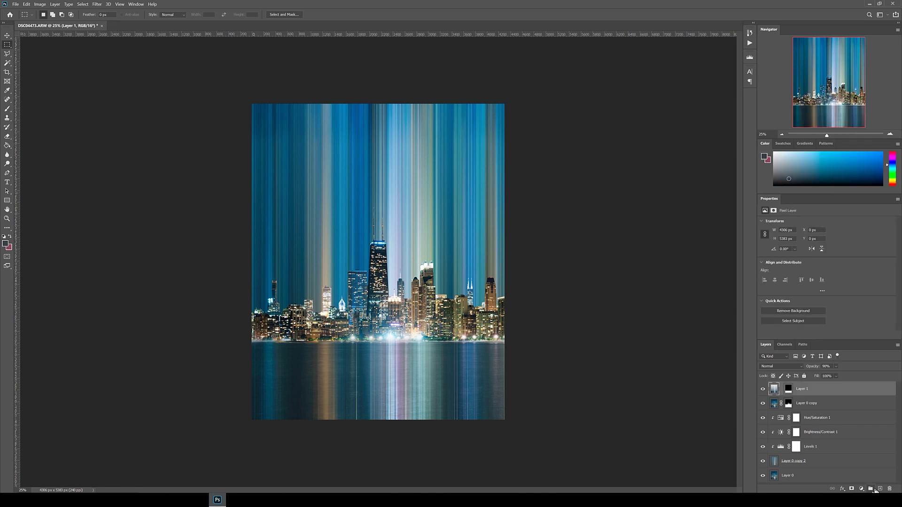
Clip a Hue/Saturation and a Brightness/Contrast adjustment to Layer 1 to intensify the water reflection's colour and contrast
left_click(861, 488)
left_click(867, 386)
right_click(838, 389)
left_click(831, 219)
left_click_drag(826, 255, 876, 255)
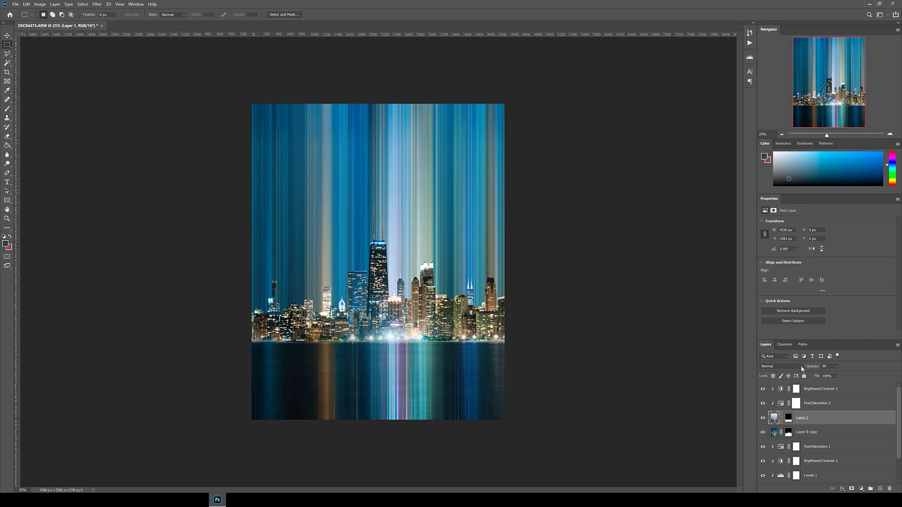
Clip a Levels adjustment to Layer 1 with midtones at 1.16 and the white input at 239, and save the document
left_click(780, 366)
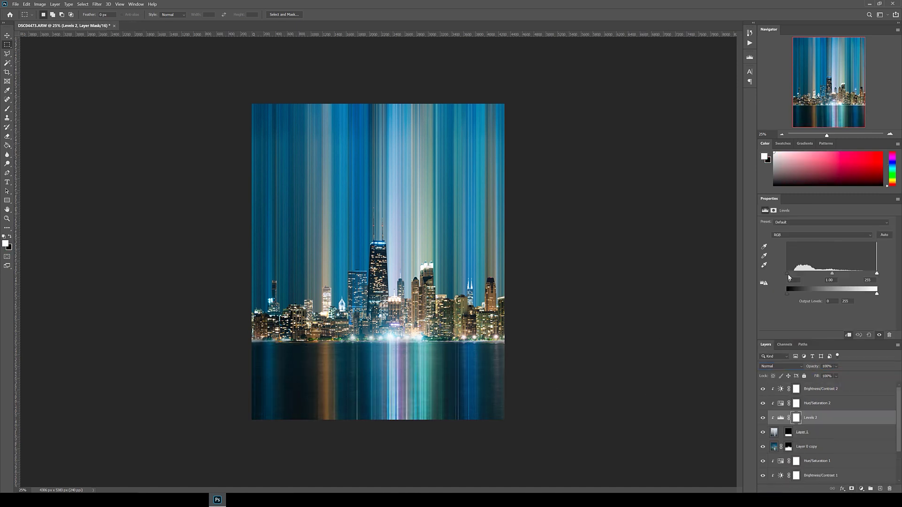
mouse_move(788, 274)
left_mouse_down()
mouse_move(779, 274)
mouse_move(791, 274)
left_mouse_up()
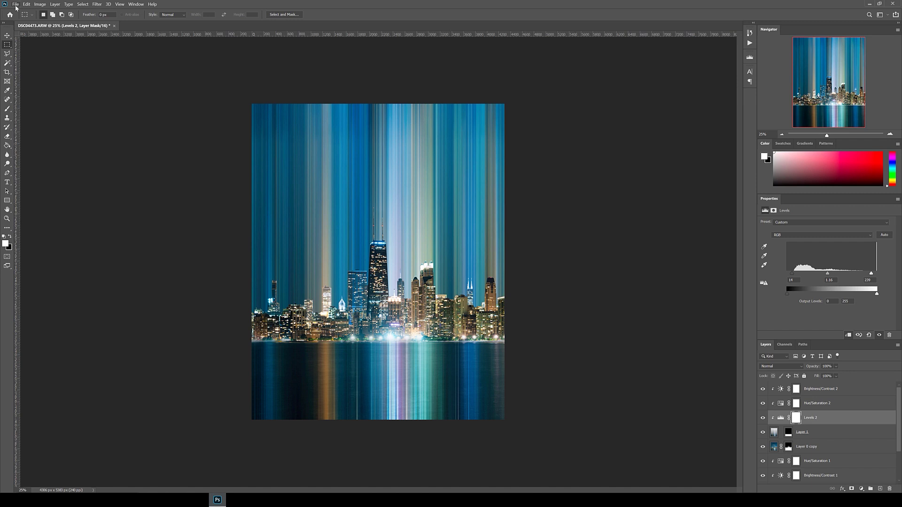
key("ctrl+s")
Duplicate the masked buildings layer, Layer 0 copy, as Layer 0 copy 3
left_click(818, 447)
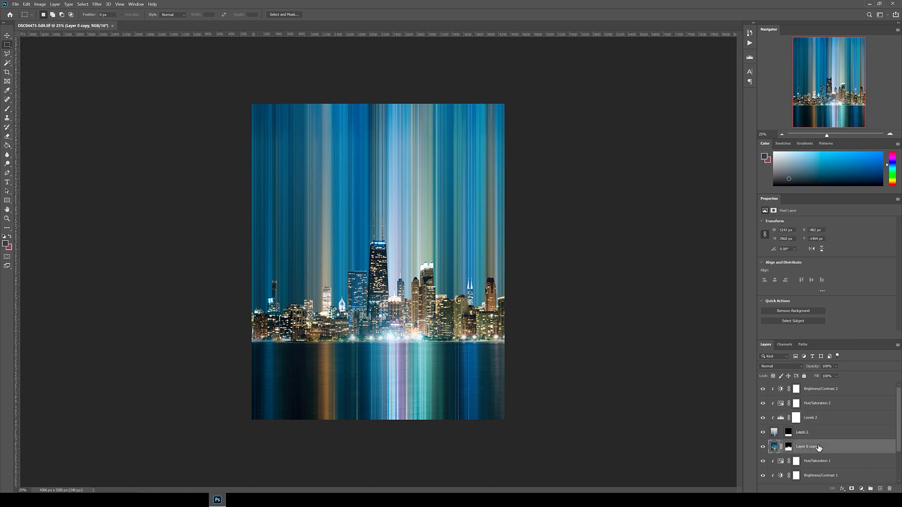
right_click(819, 447)
left_click(824, 179)
left_click(510, 145)
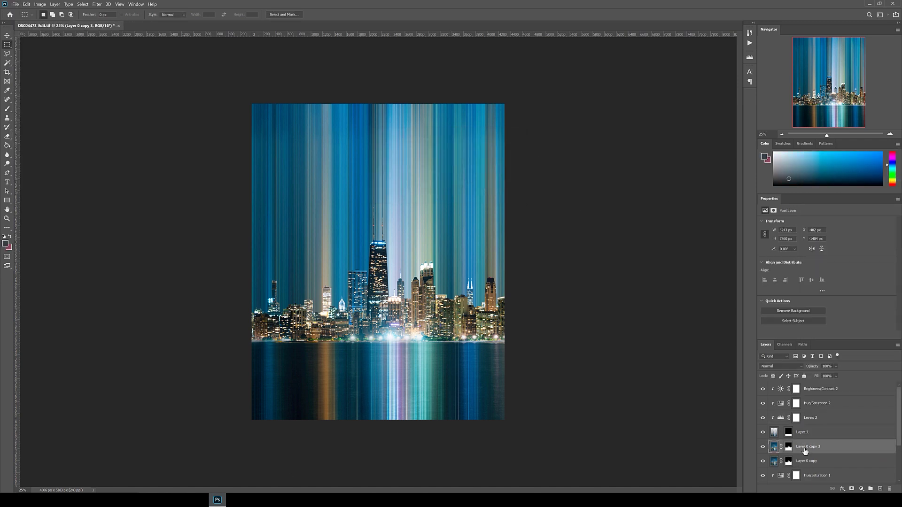
Convert Layer 0 copy 3 to a smart object and rasterize it, and place it beneath Layer 0 copy
right_click(805, 448)
right_click(806, 447)
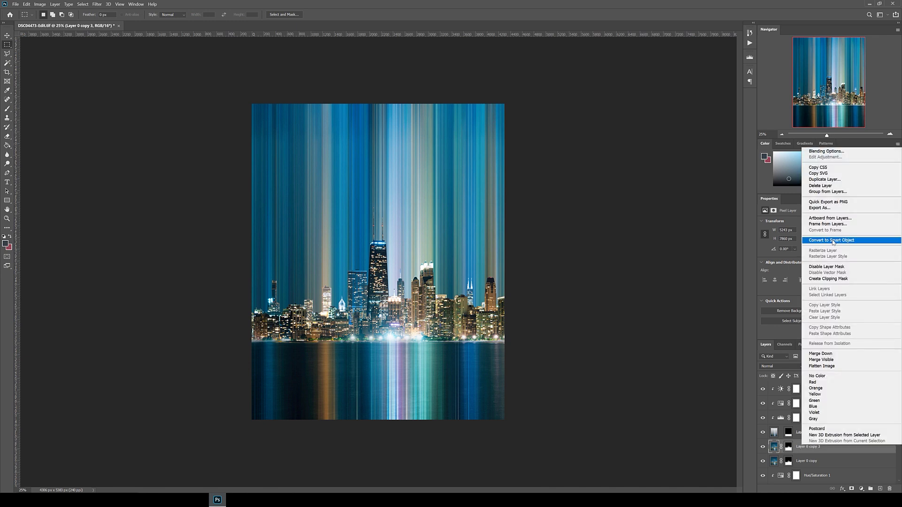
left_click(830, 240)
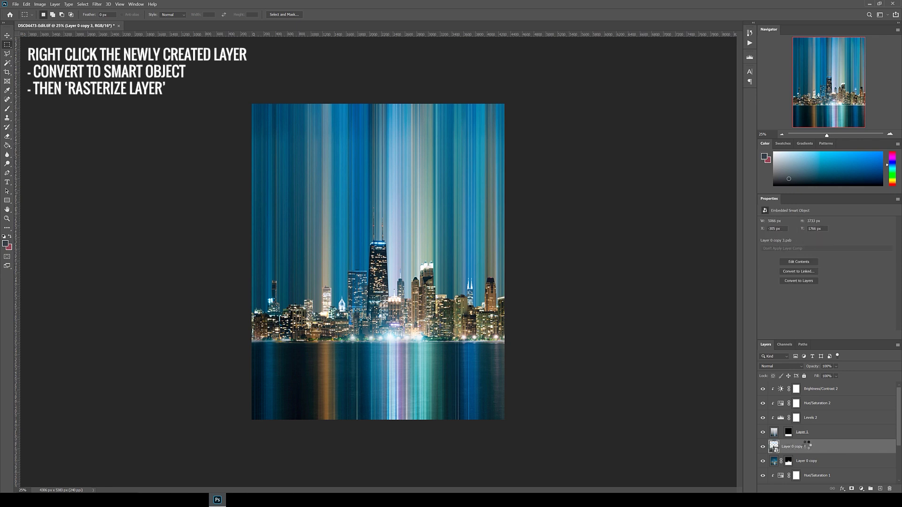
right_click(806, 450)
left_click(819, 266)
left_click_drag(795, 451, 818, 471)
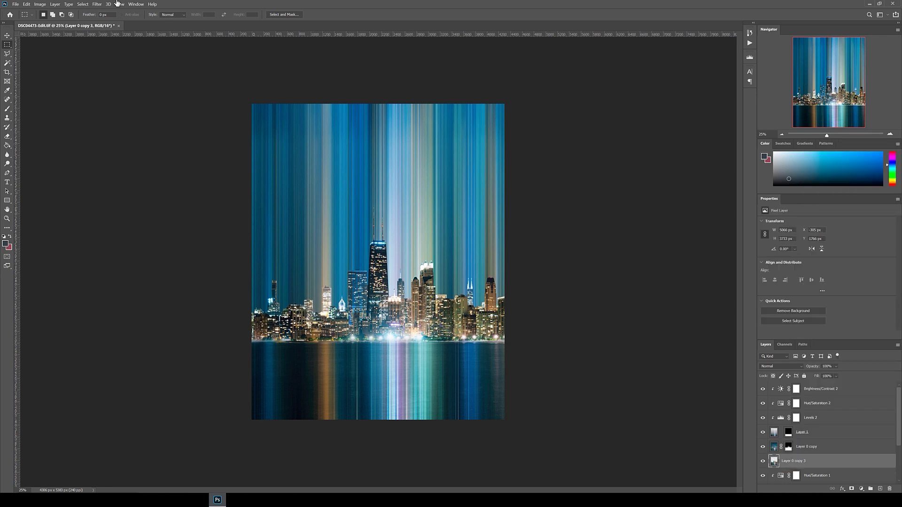
Turn Layer 0 copy 3 solid black by setting its Hue/Saturation lightness to -100
left_click(40, 4)
mouse_move(71, 20)
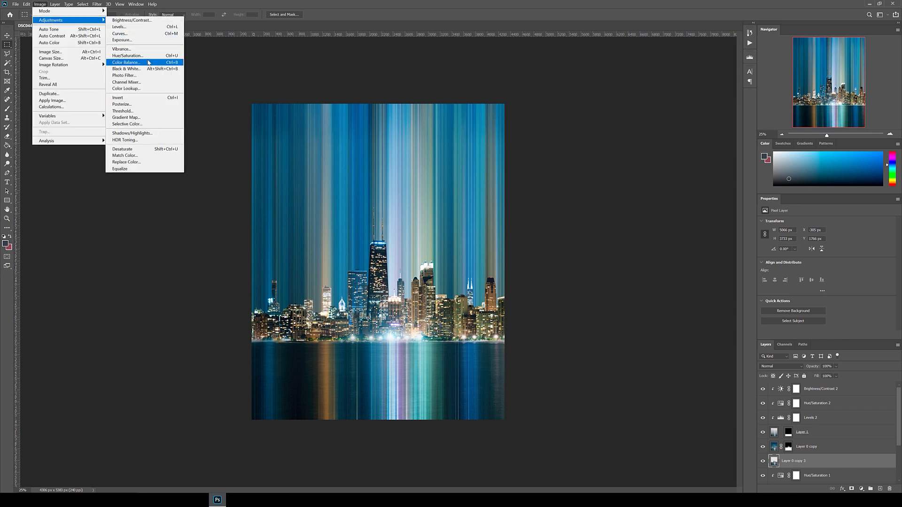
left_click(141, 56)
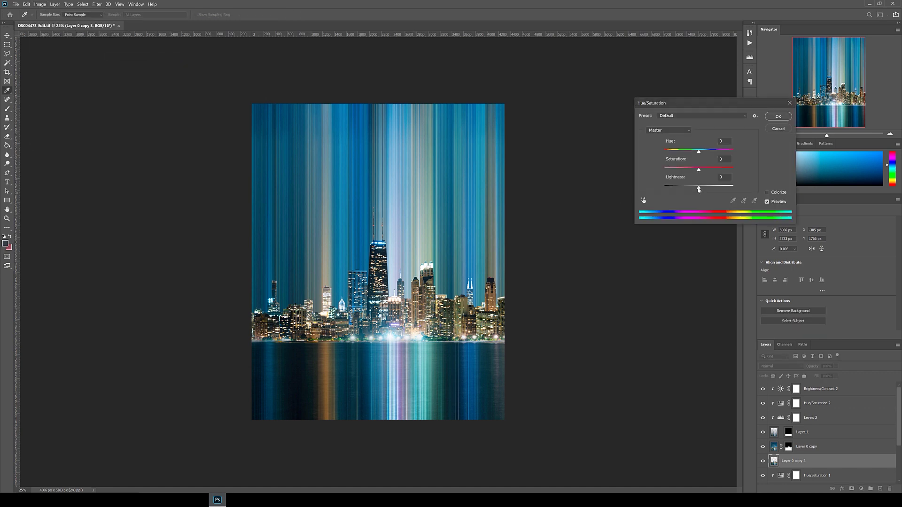
left_click_drag(698, 189, 575, 189)
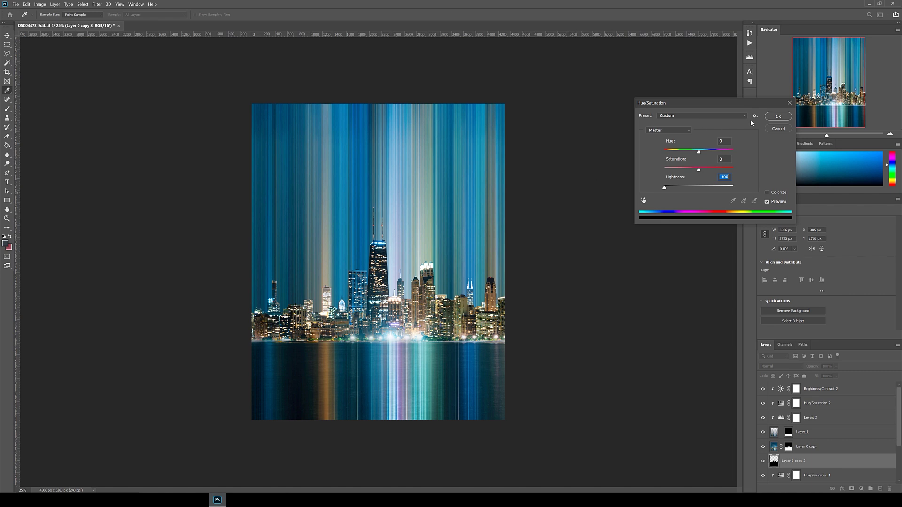
left_click(778, 116)
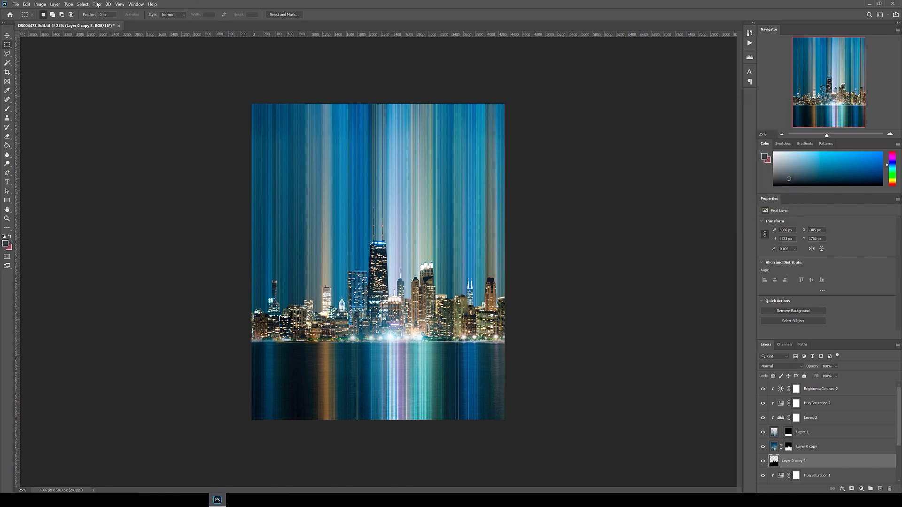
Try a 1000-pixel Gaussian Blur radius on Layer 0 copy 3, and apply a smaller radius that keeps a soft shadow around the buildings
left_click(97, 4)
mouse_move(131, 77)
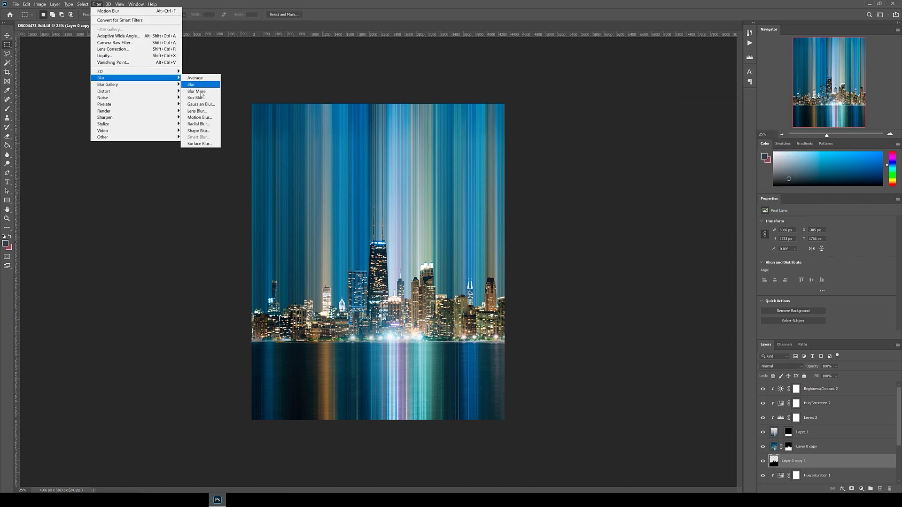
left_click(200, 104)
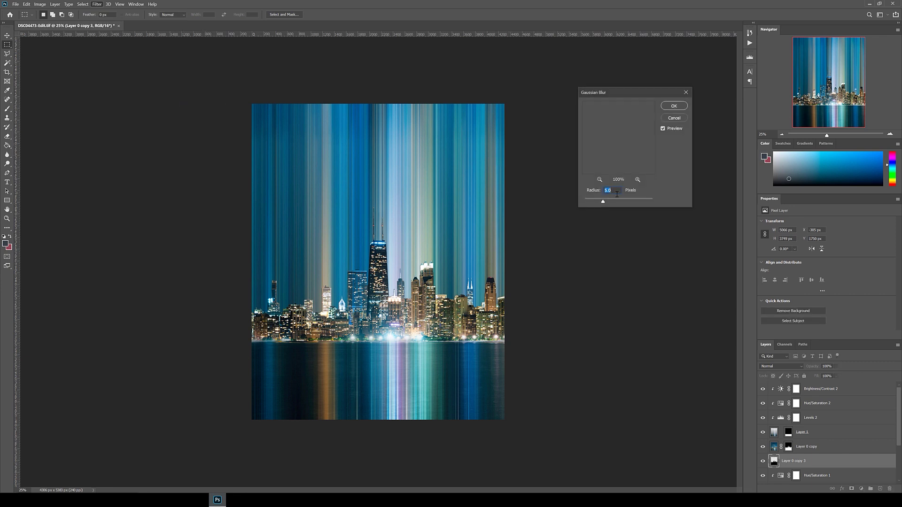
type("1000")
key("Tab")
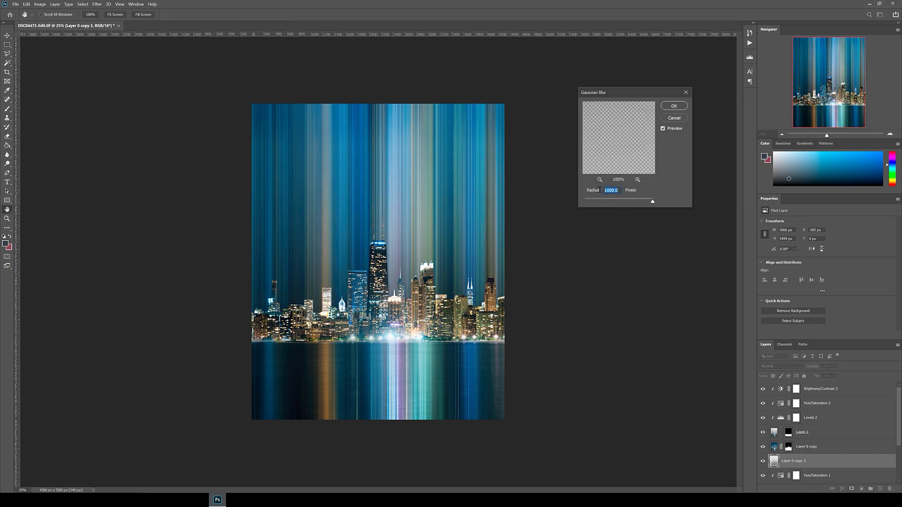
key("Return")
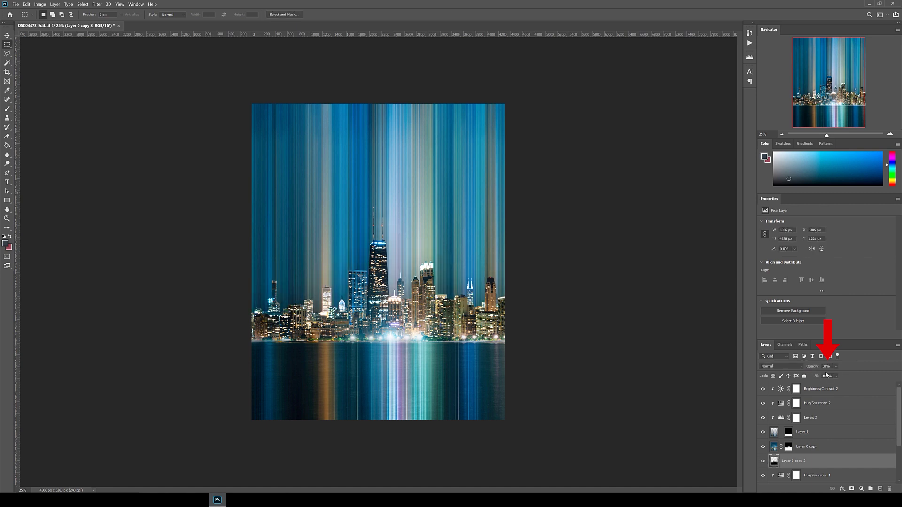
Lower the opacity of the blurred black layer to 40% and save the document
type("30")
key("Return")
left_click(15, 7)
left_click(28, 80)
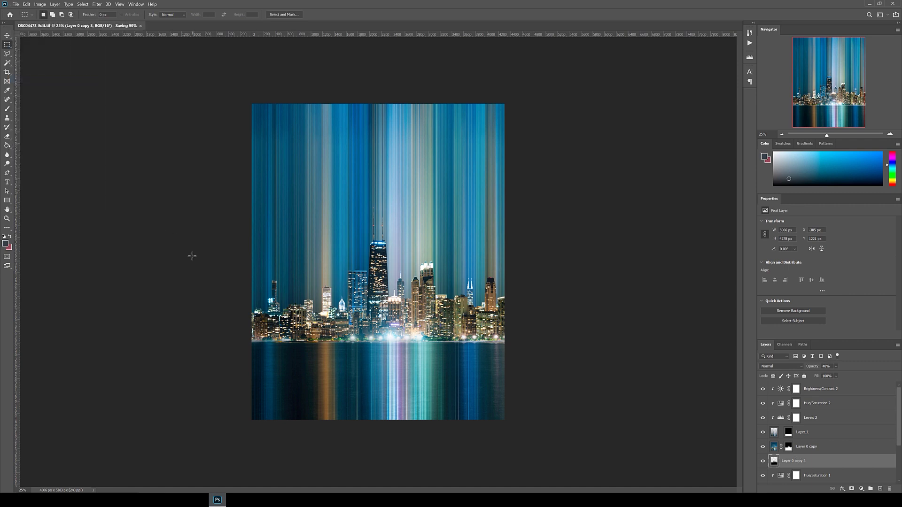
Hide and show Layer 0 copy to check the streaks and shadow beneath the buildings, and select its mask
left_click(815, 447)
left_click(763, 447)
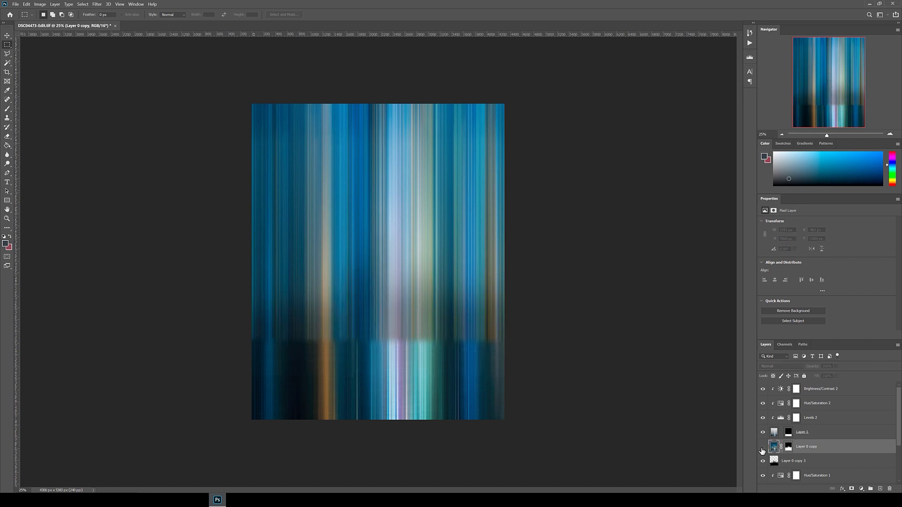
left_click(762, 447)
left_click(788, 447)
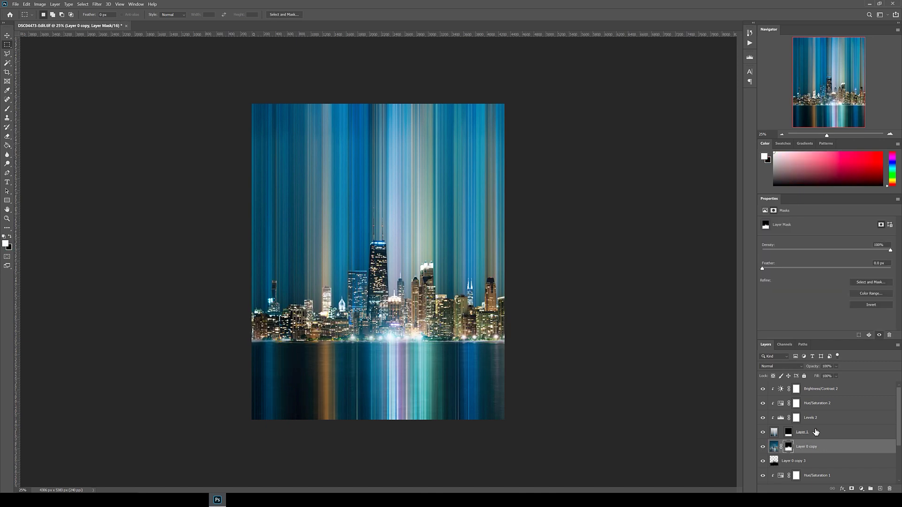
Set the opacity of the sky streak layer, Layer 0 copy 2, to 50%
scroll(808, 434, "down", 4)
left_click(833, 463)
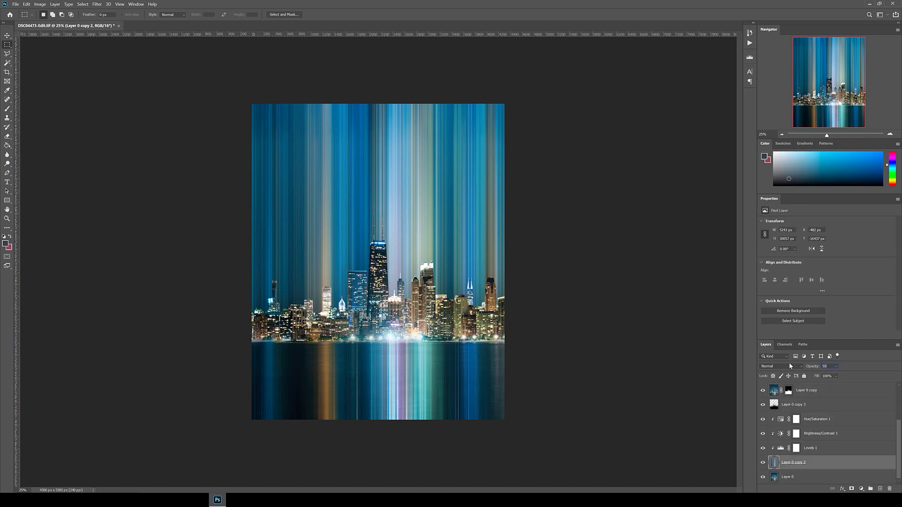
key("Return")
Paint white on Layer 0 copy's mask with a small soft brush at 0% hardness to restore the glow around the lit rooftop lights
key("ctrl+plus")
key("ctrl+plus")
key("ctrl+plus")
key("ctrl+plus")
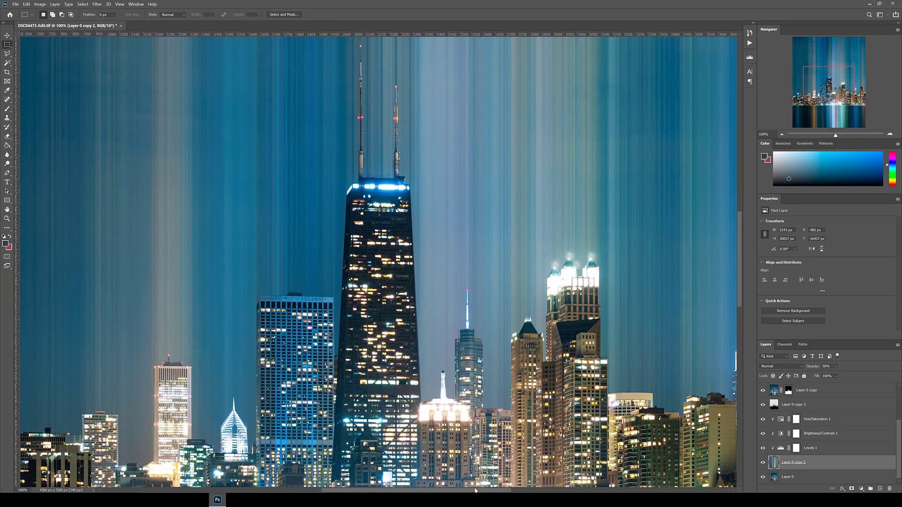
left_click_drag(475, 490, 509, 490)
left_click(787, 391)
left_click(7, 109)
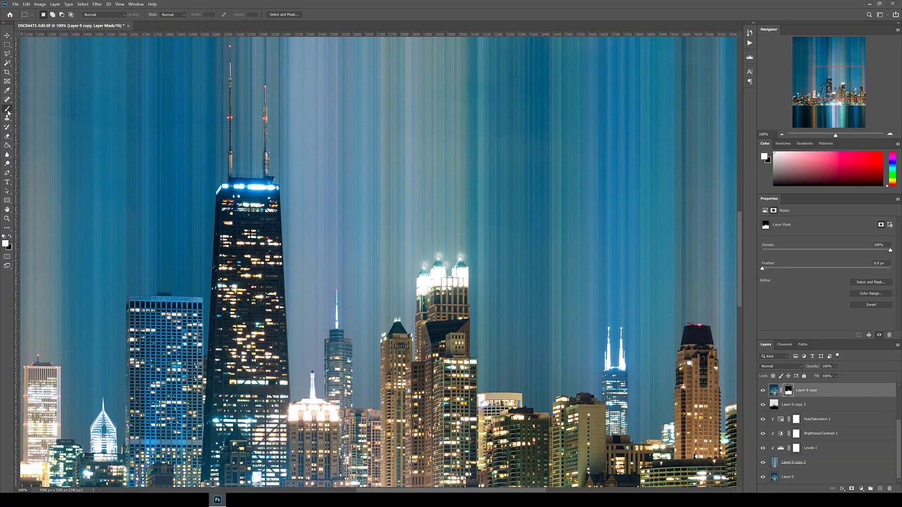
right_click(499, 268)
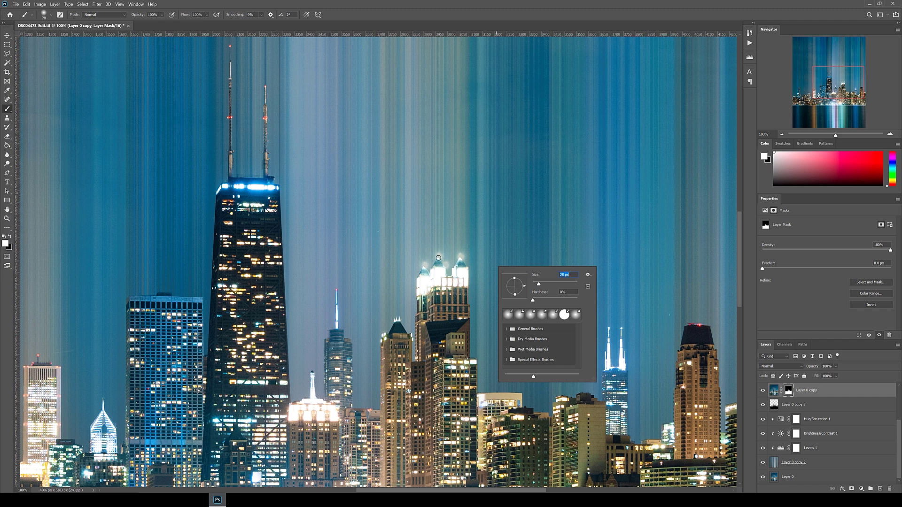
key("Return")
right_click(471, 275)
key("Return")
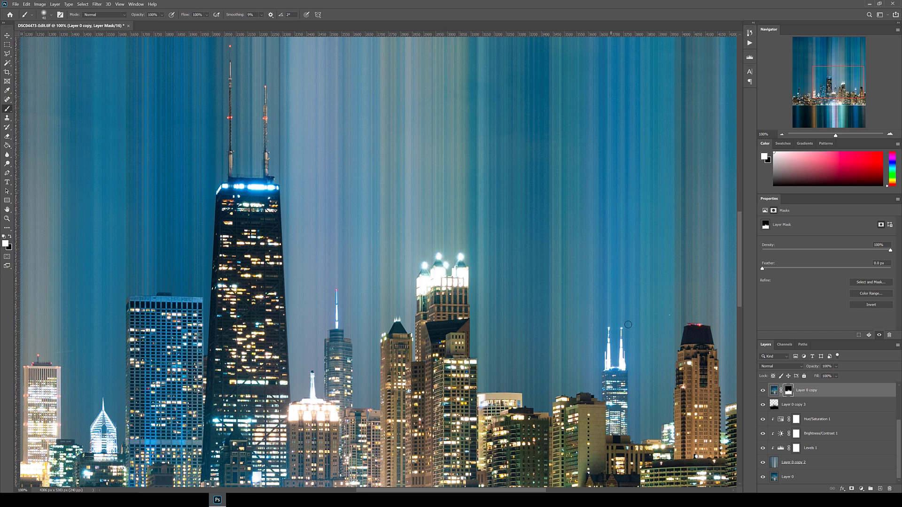
Refine Layer 0 copy's mask around the thin central spire by painting with black
scroll(337, 290, "up", 1)
key("ctrl+minus")
key("ctrl+minus")
key("ctrl+minus")
key("ctrl+minus")
key("ctrl+minus")
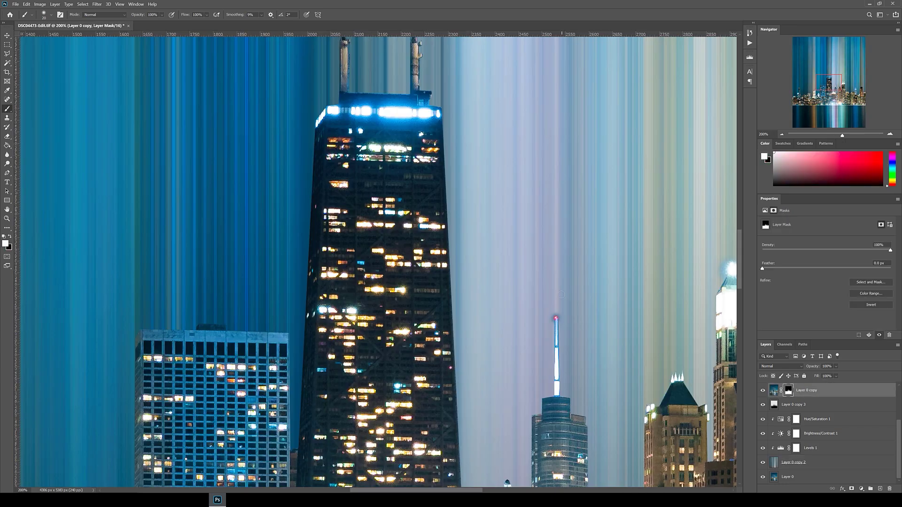
key("x")
left_click_drag(553, 319, 267, 315)
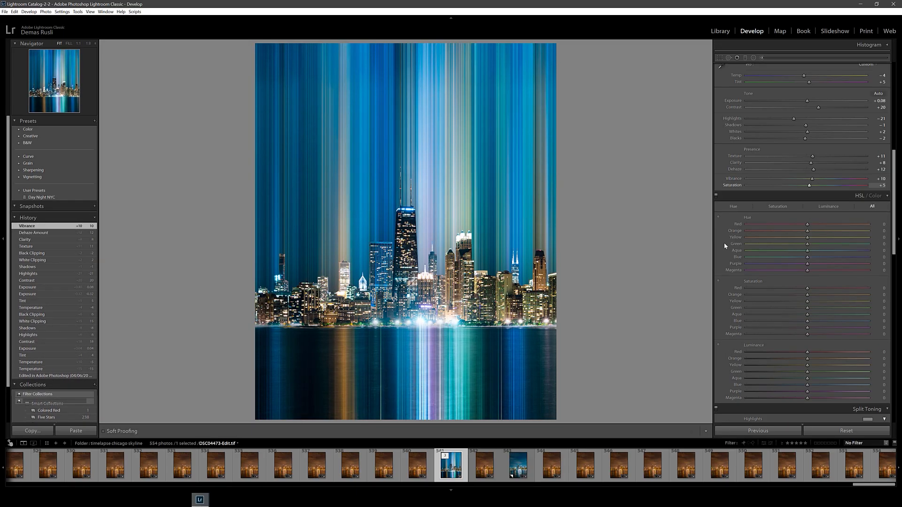
In Lightroom, shift the skyline photo's yellow, green and aqua hues and lower several other HSL colour values
left_click_drag(806, 236, 806, 237)
left_click_drag(807, 242, 816, 243)
left_click_drag(806, 249, 801, 249)
left_click_drag(806, 139, 804, 139)
left_click_drag(806, 146, 785, 146)
left_click_drag(807, 152, 774, 152)
left_click_drag(807, 159, 747, 158)
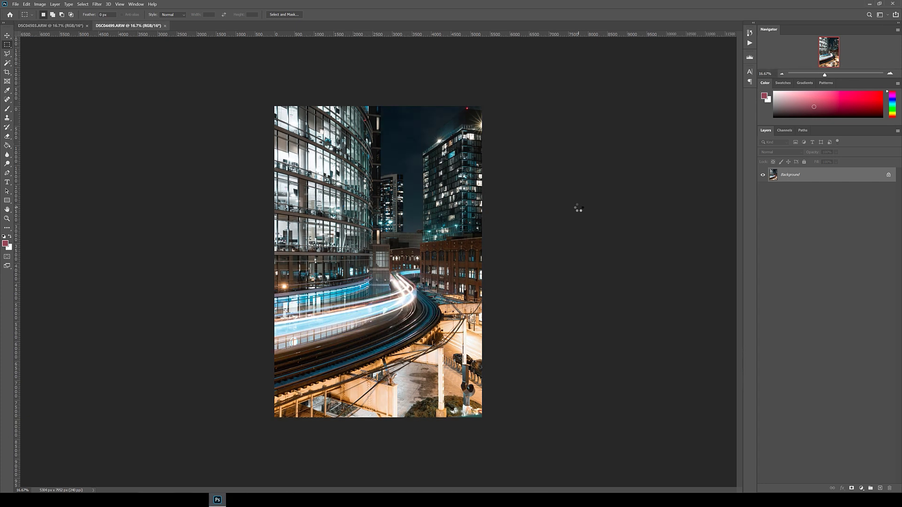
Copy the entire DSC04499 train-trail photo in Photoshop and paste it as a new layer into DSC04503
key("ctrl+a")
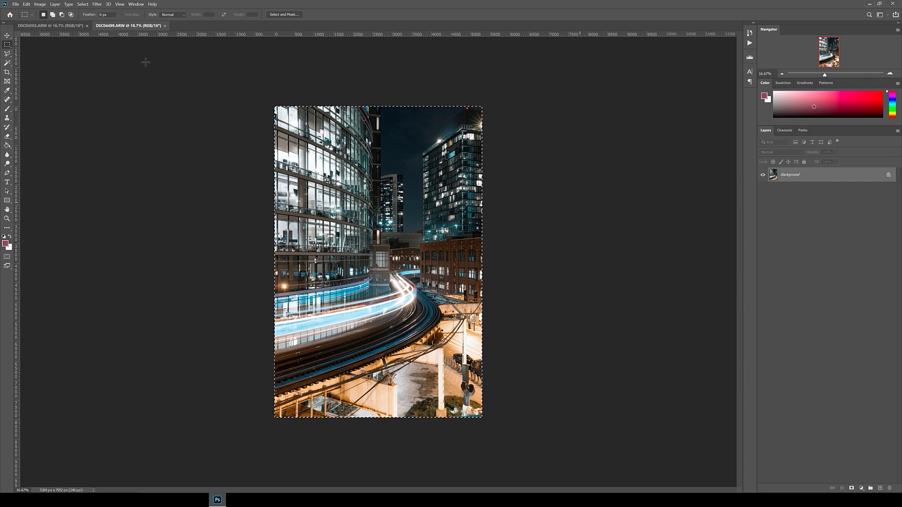
left_click(46, 30)
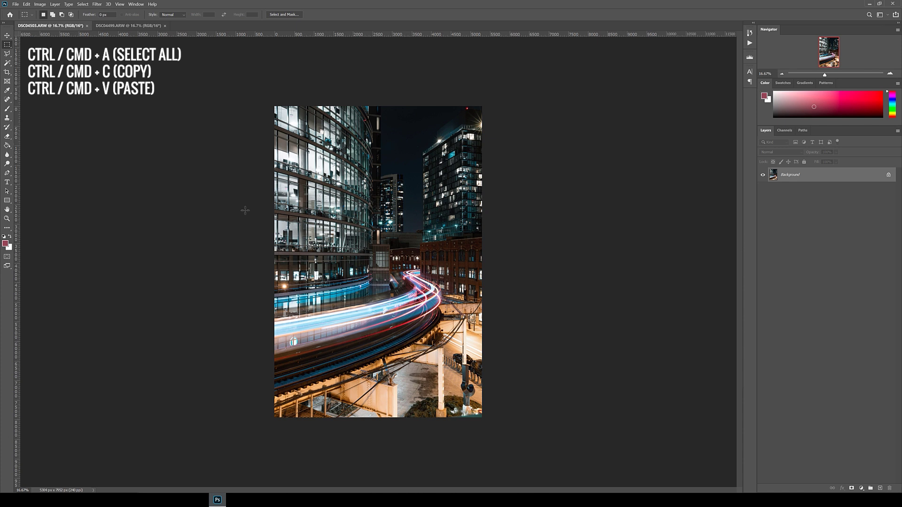
key("ctrl+v")
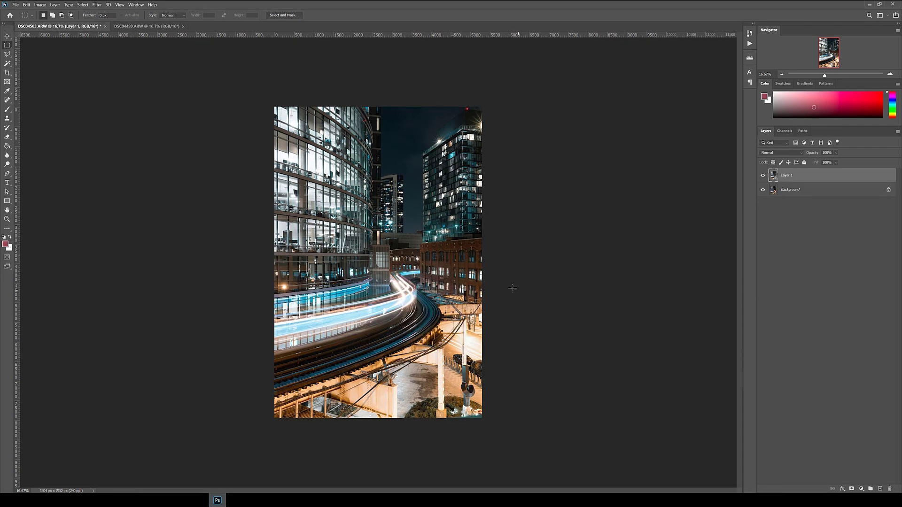
Set Layer 1's blend mode to Lighten and compare the light trails with the layer hidden and shown
left_click(792, 154)
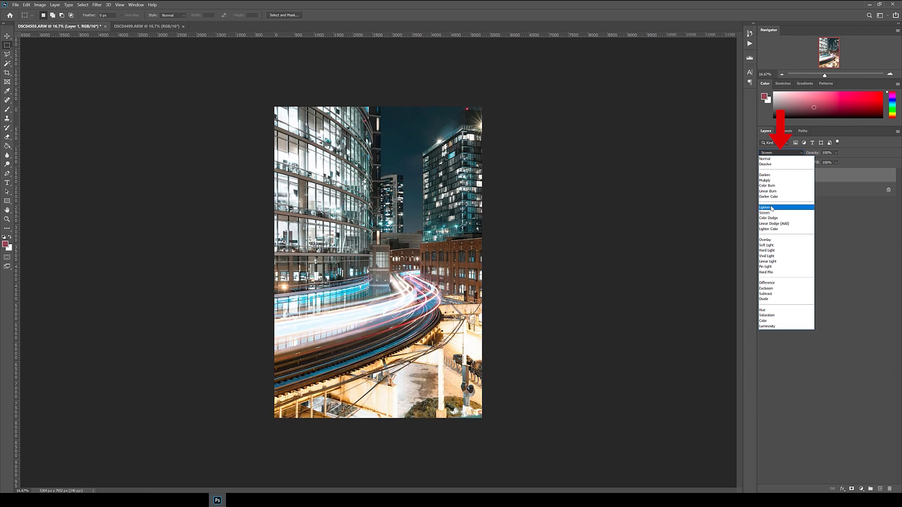
left_click(770, 207)
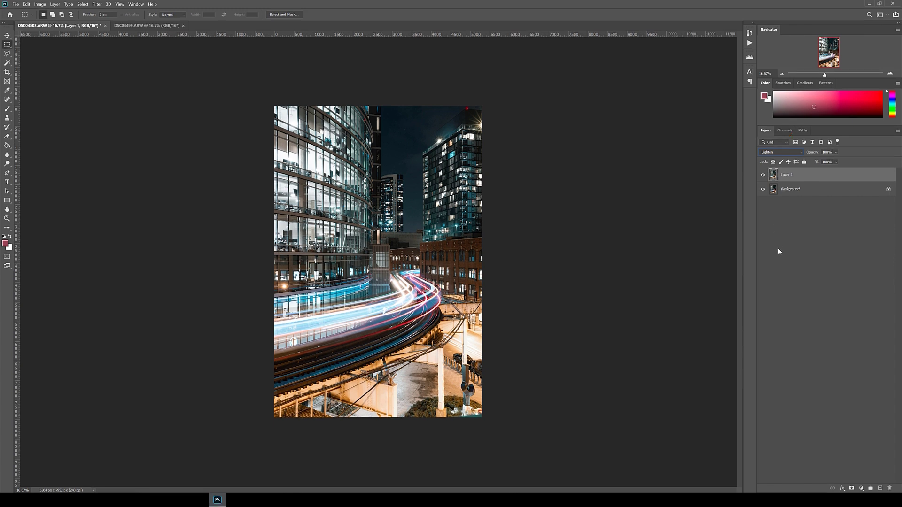
left_click(762, 174)
left_click(763, 174)
left_click(762, 174)
left_click(762, 174)
Clip a Brightness/Contrast adjustment to Layer 1 with brightness -50 and contrast -5
left_click(860, 488)
left_click(860, 384)
right_click(826, 320)
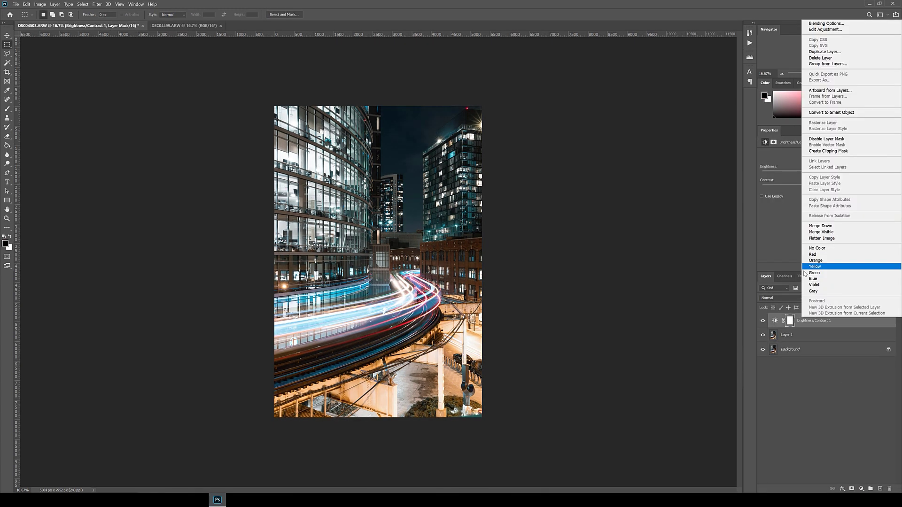
left_click(836, 152)
mouse_move(827, 175)
left_mouse_down()
mouse_move(799, 181)
mouse_move(838, 187)
mouse_move(820, 190)
left_mouse_up()
mouse_move(810, 174)
left_mouse_down()
mouse_move(788, 174)
mouse_move(805, 175)
left_mouse_up()
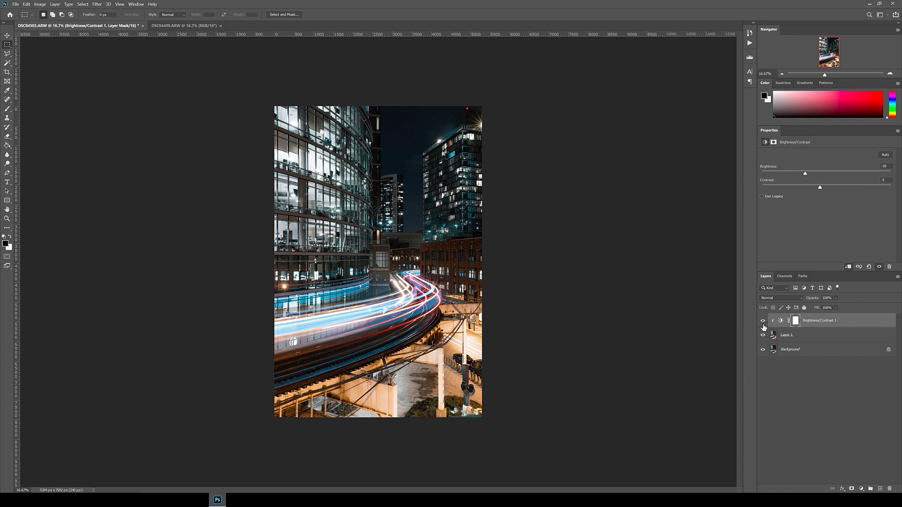
Compare the light-trail blend with the Brightness/Contrast adjustment and Layer 1 each hidden and shown
left_click(763, 323)
left_click(763, 322)
left_click(763, 335)
left_click(763, 335)
left_click(764, 335)
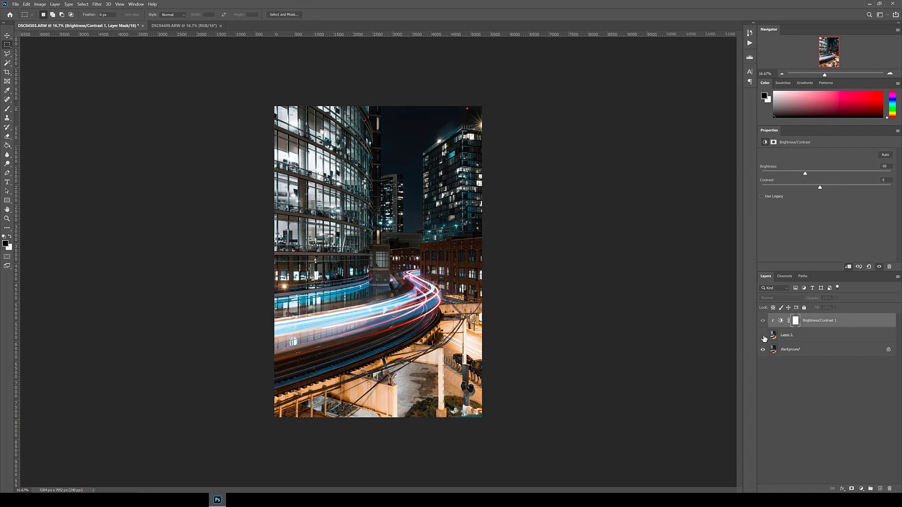
Show Layer 1, stamp all visible layers into a new merged layer, and crop the image to a 4:5 ratio
left_click(762, 335)
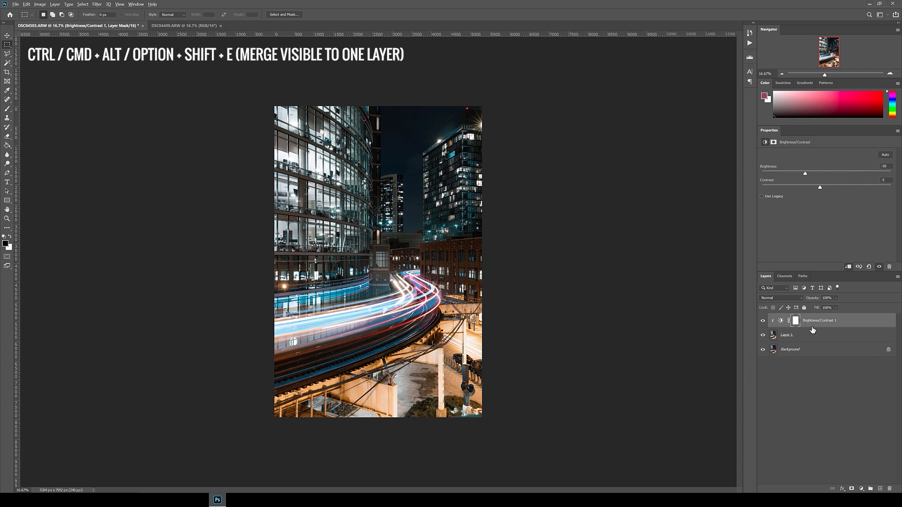
key("ctrl+shift+alt+e")
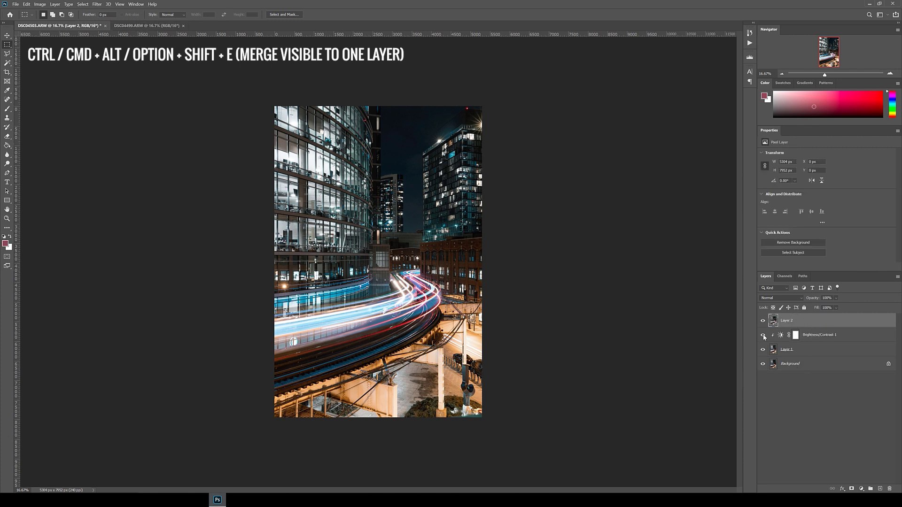
left_click(763, 336)
left_click(7, 73)
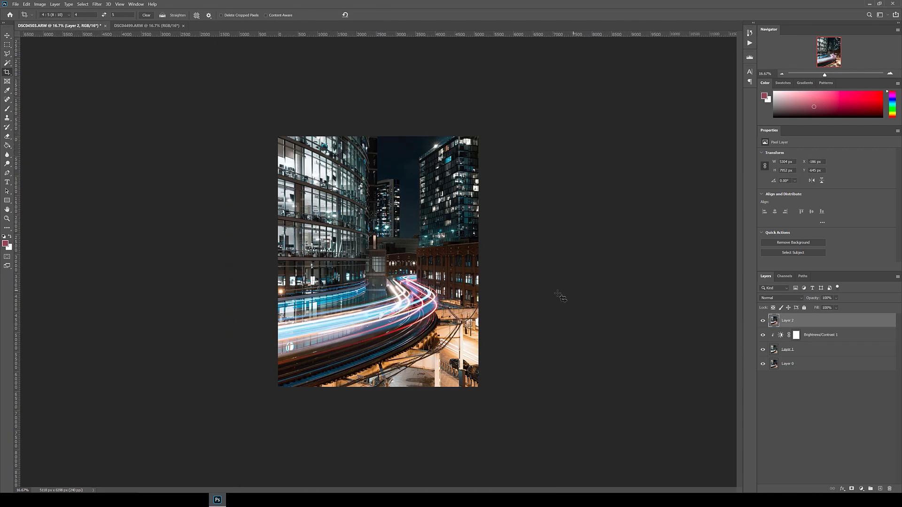
key("Return")
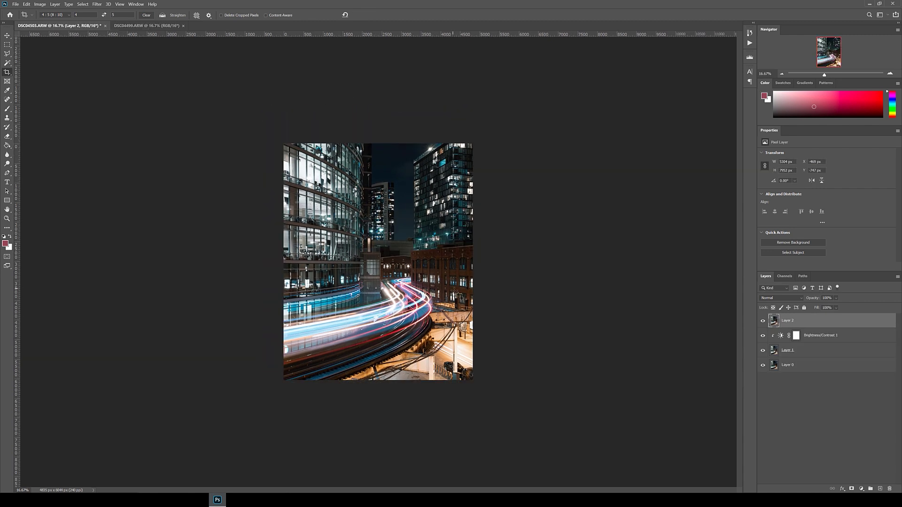
Duplicate the merged Layer 2 and apply a Motion Blur with angle 90° and distance 2000 pixels to the copy
right_click(797, 322)
left_click(814, 56)
left_click(510, 147)
left_click(97, 3)
mouse_move(141, 78)
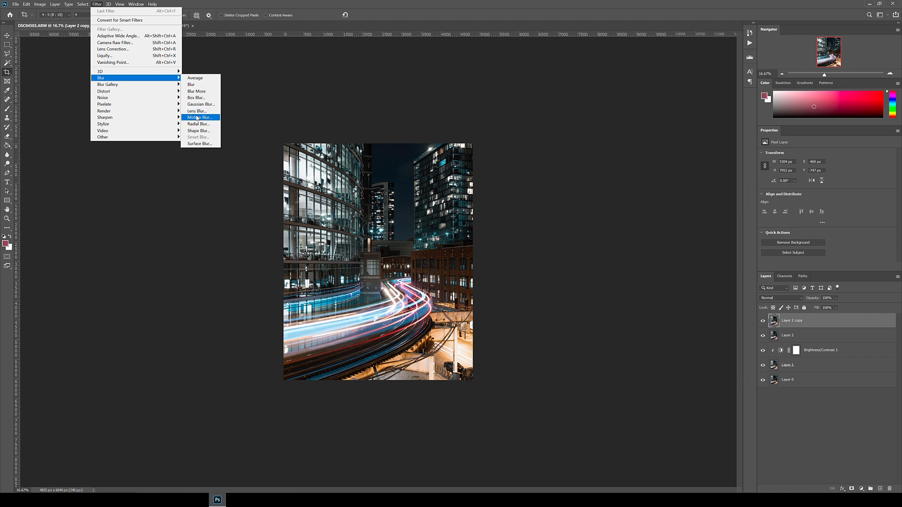
left_click(197, 118)
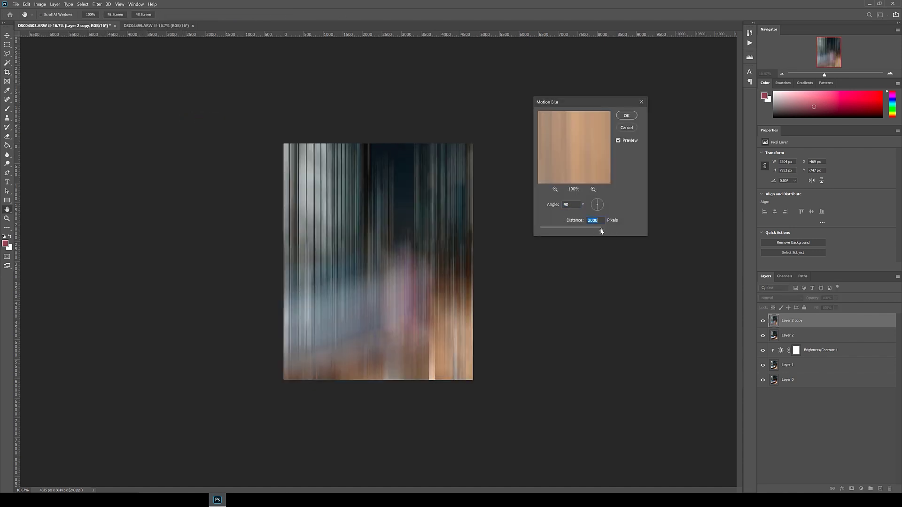
left_click_drag(601, 230, 641, 228)
left_click(628, 115)
key("c")
key("m")
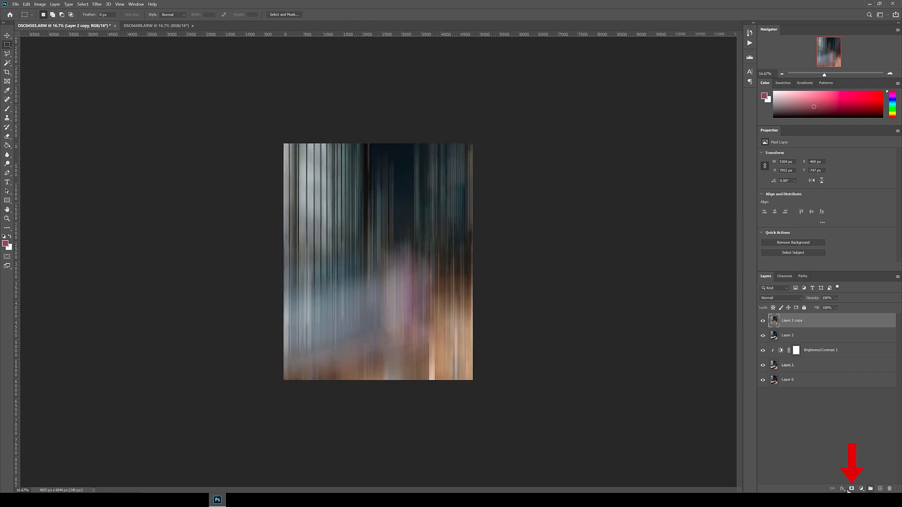
Add a mask to Layer 2 copy and paint black with a large soft brush over the train trails and street area
left_click(852, 489)
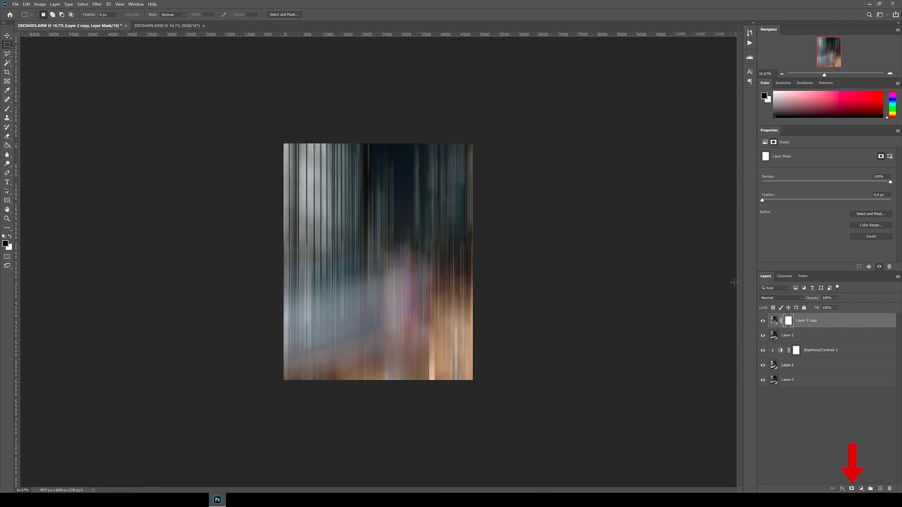
left_click(7, 108)
right_click(387, 260)
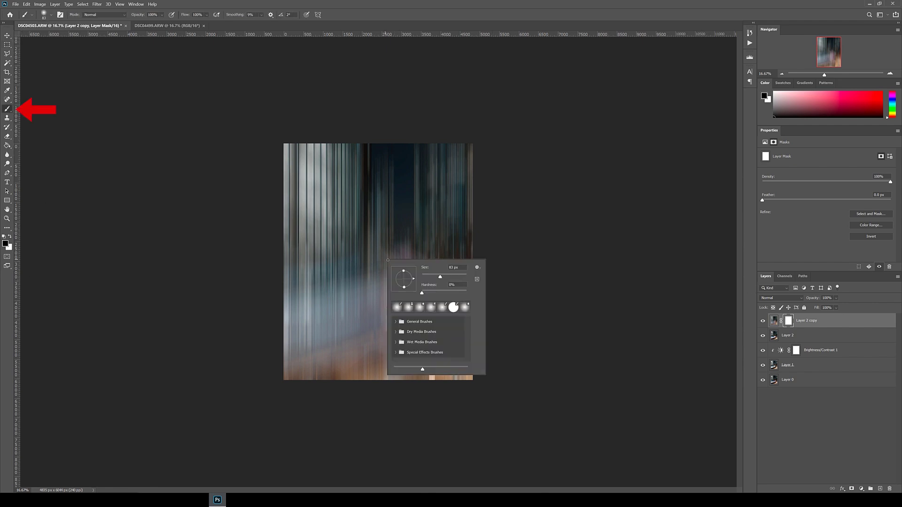
left_click_drag(458, 278, 464, 277)
left_click(543, 226)
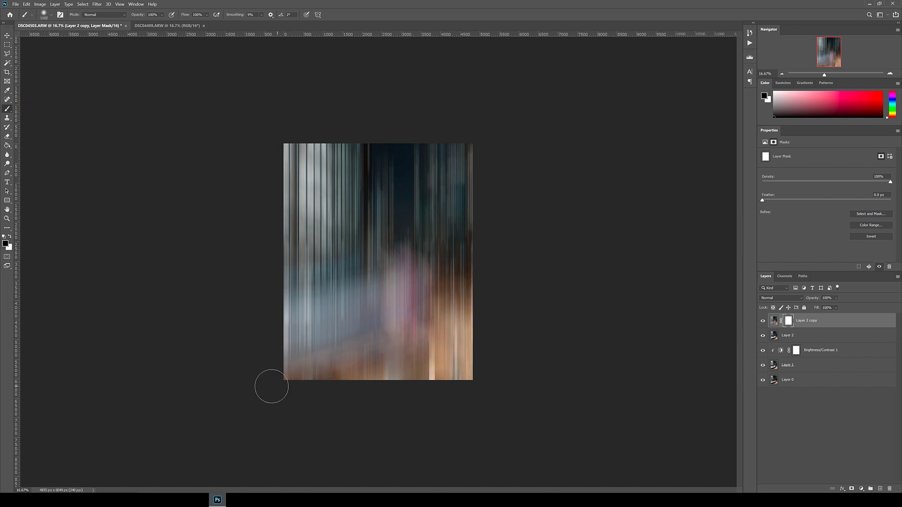
mouse_move(302, 380)
left_mouse_down()
mouse_move(491, 362)
mouse_move(252, 373)
mouse_move(441, 282)
mouse_move(329, 320)
mouse_move(222, 330)
left_mouse_up()
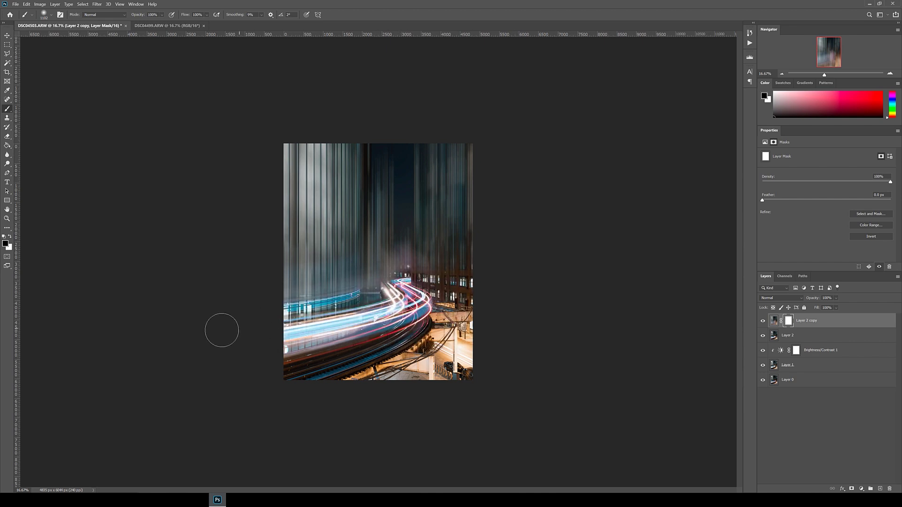
mouse_move(399, 277)
left_mouse_down()
mouse_move(393, 270)
mouse_move(376, 292)
mouse_move(362, 291)
left_mouse_up()
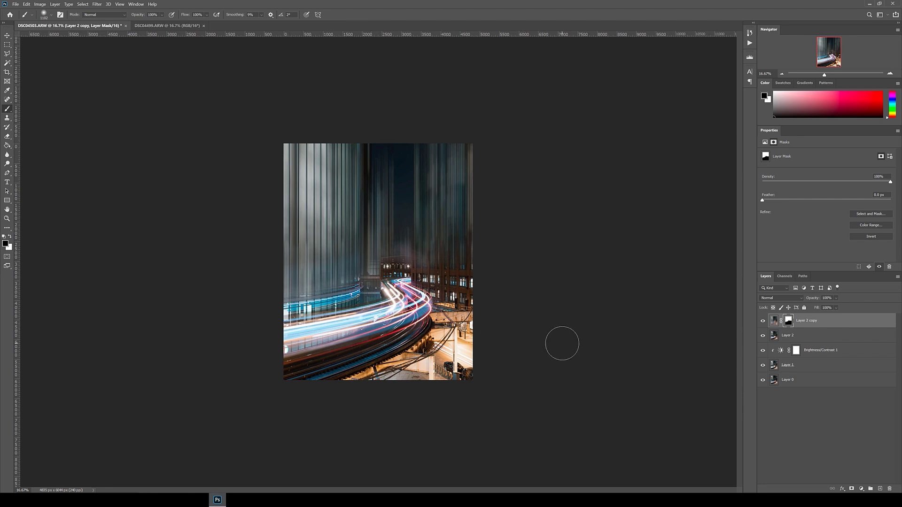
Enlarge the brush to 2165 px and paint white on the mask to restore blur along the buildings' lower edge
key("ctrl+plus")
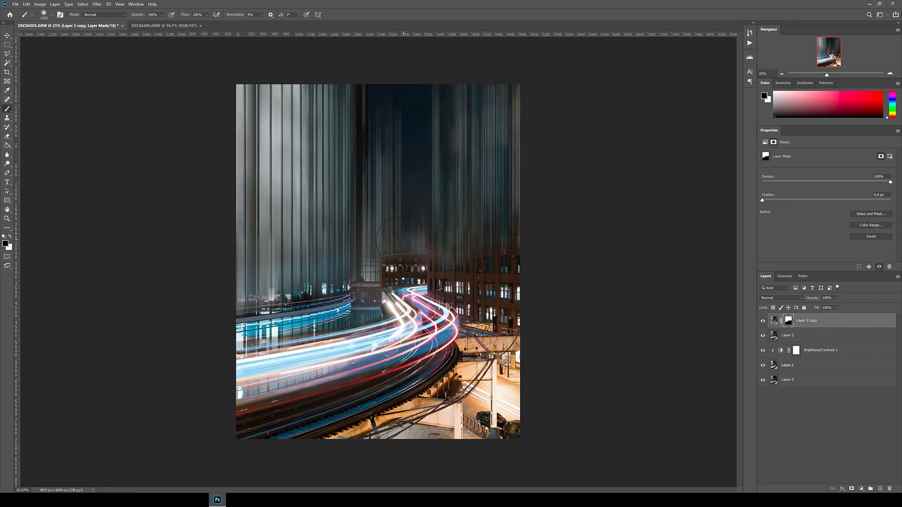
key("ctrl+minus")
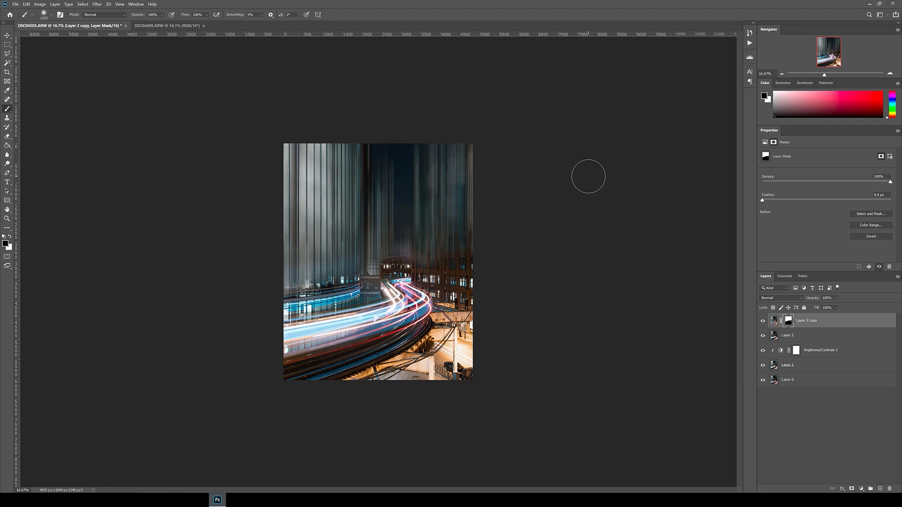
right_click(423, 277)
left_click_drag(498, 295, 502, 296)
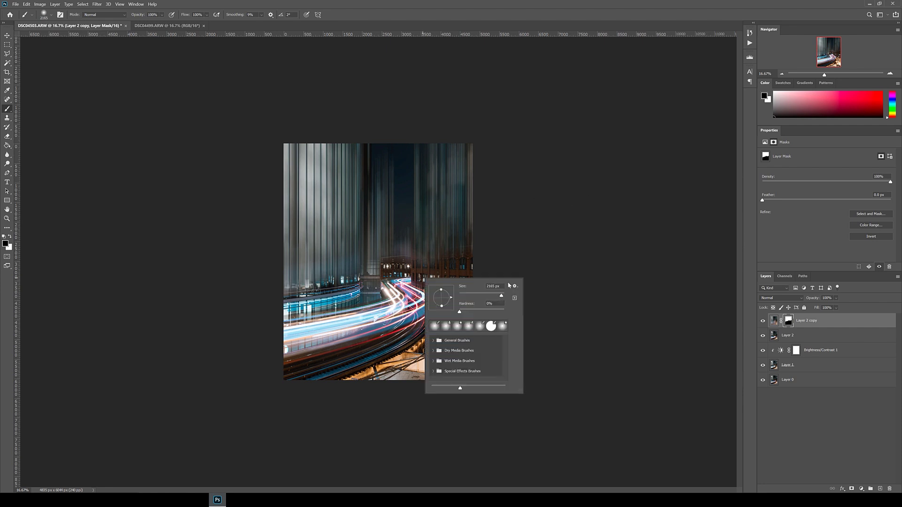
key("Return")
key("x")
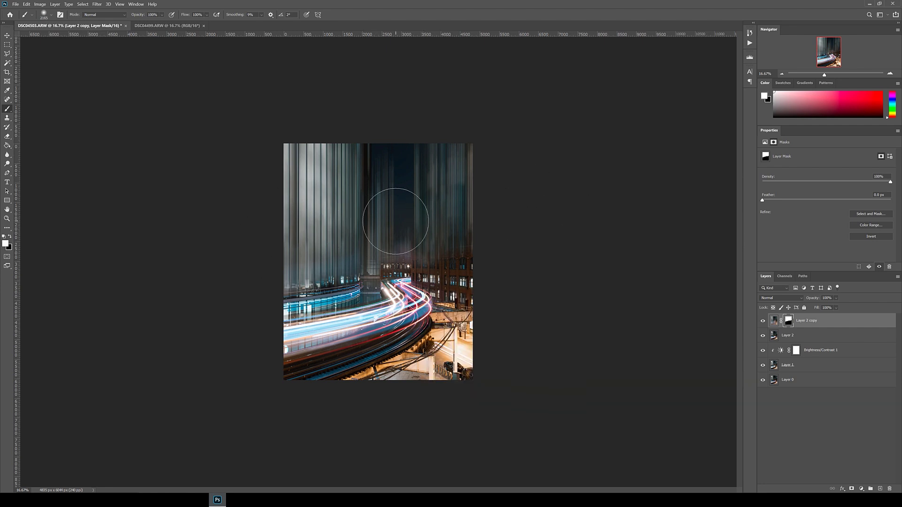
mouse_move(396, 221)
left_mouse_down()
mouse_move(521, 230)
mouse_move(428, 225)
mouse_move(380, 181)
mouse_move(156, 304)
left_mouse_up()
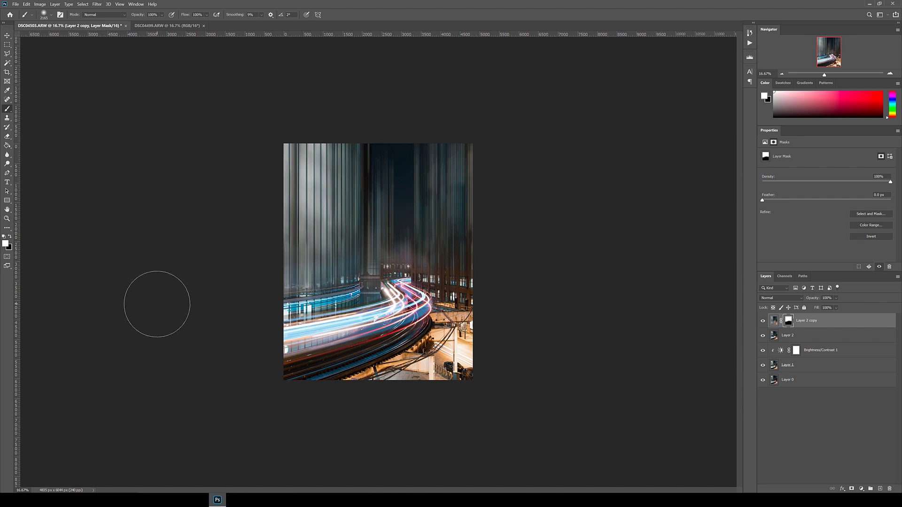
Select a vertical strip over the central dark sky and try painting the layer mask inside it with white and black
key("m")
left_click_drag(414, 144, 375, 296)
key("Delete")
key("ctrl+d")
mouse_move(414, 143)
left_mouse_down()
mouse_move(343, 277)
mouse_move(350, 310)
mouse_move(381, 334)
left_mouse_up()
key("b")
left_click(397, 292)
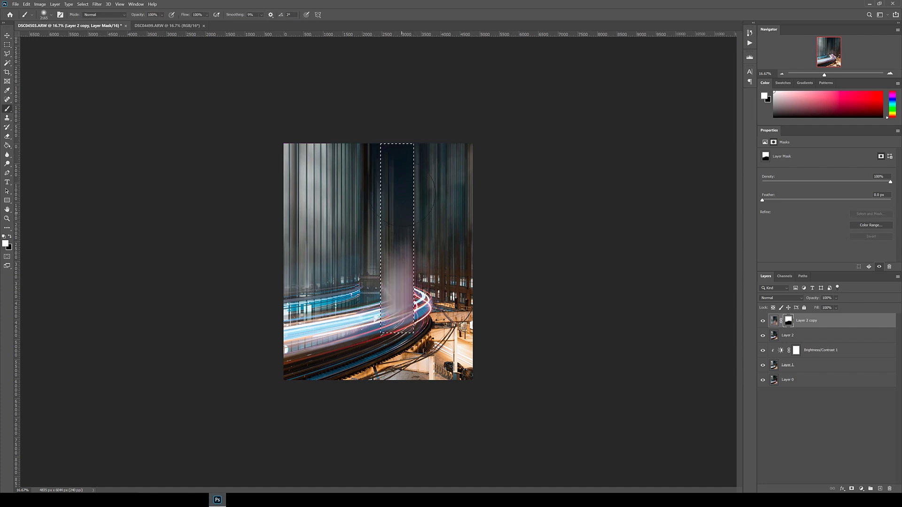
key("ctrl+z")
key("x")
left_click_drag(398, 235, 400, 69)
key("m")
key("ctrl+d")
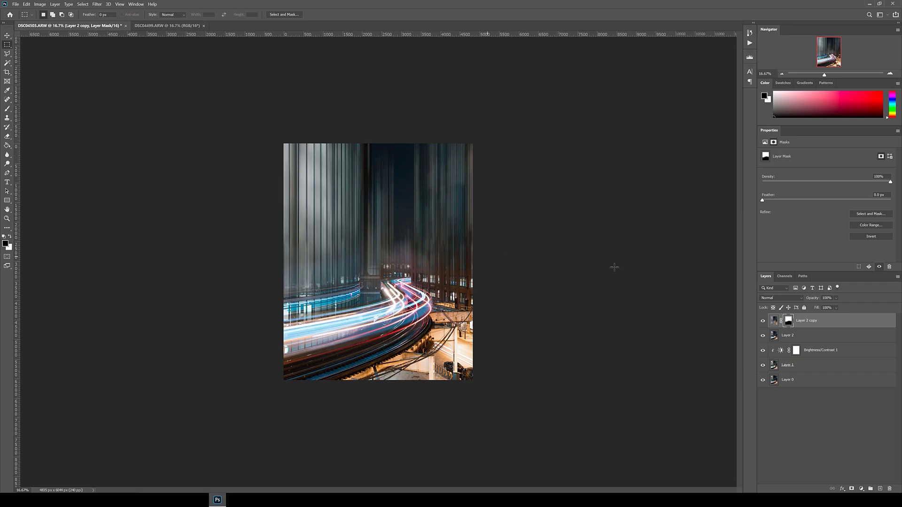
Paint white on Layer 2 copy 2's mask over the base of the right-hand buildings to extend the blur downward
left_click(774, 321)
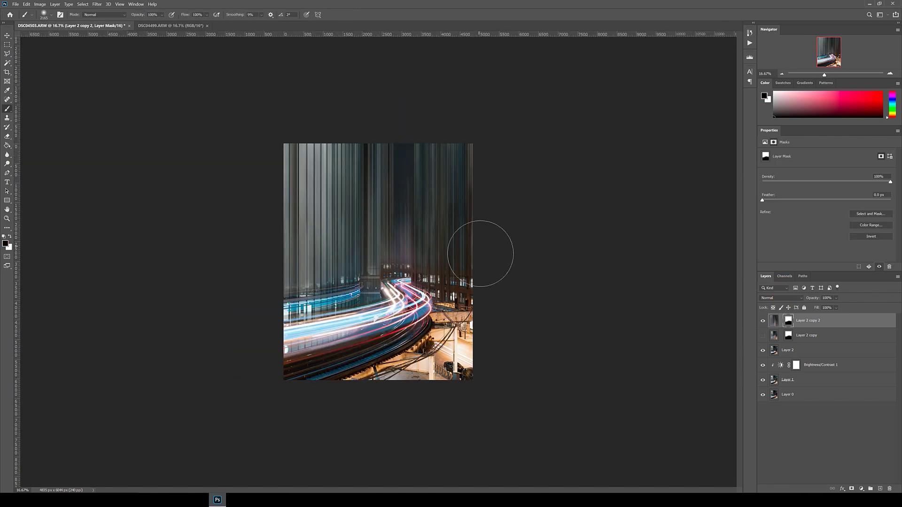
key("x")
mouse_move(479, 249)
left_mouse_down()
mouse_move(425, 201)
mouse_move(453, 255)
left_mouse_up()
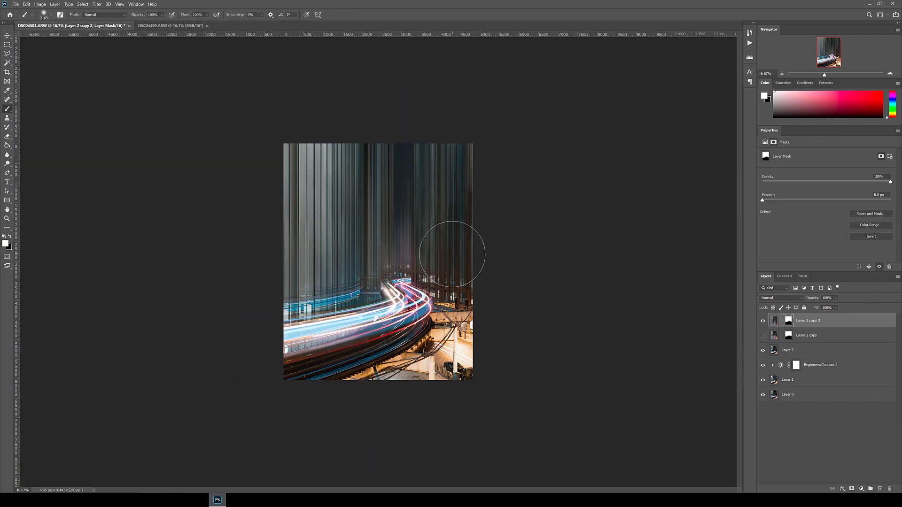
key("x")
key("]")
Select the full-height area from the photo's left edge to the central dark gap and add a new empty layer
key("m")
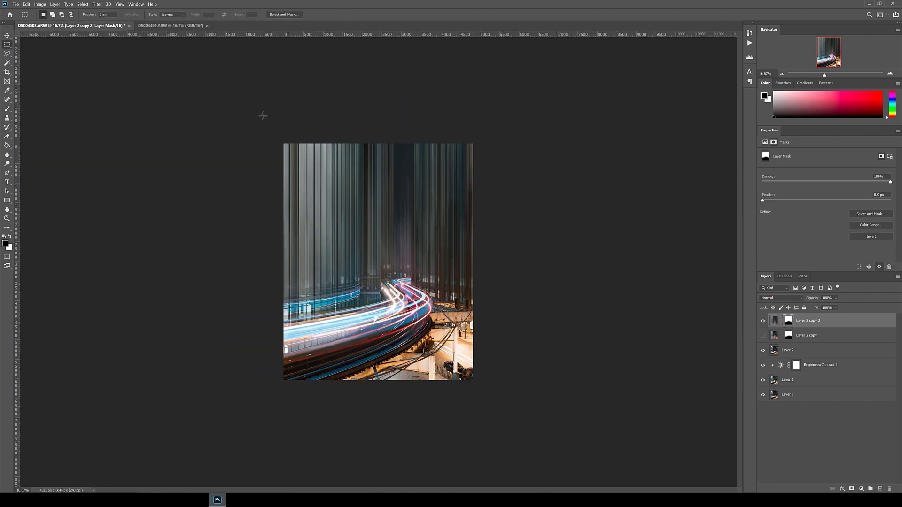
left_click_drag(284, 144, 412, 395)
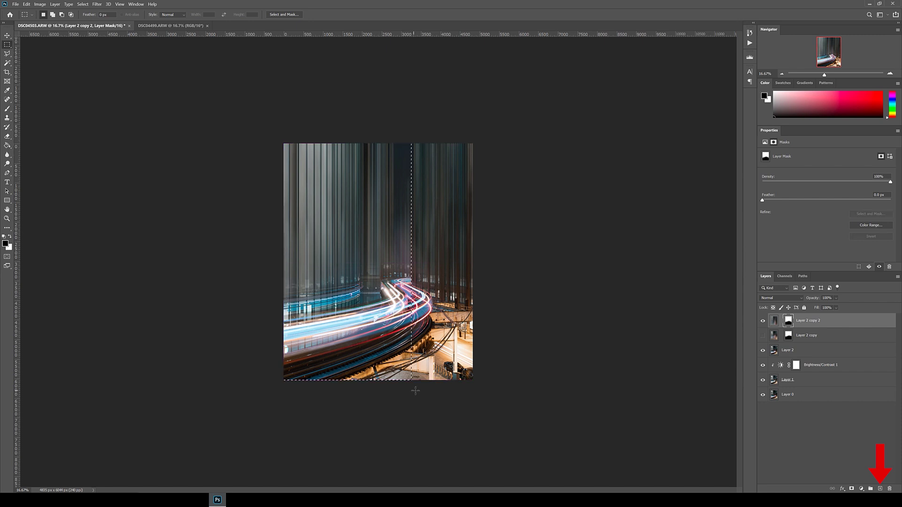
left_click(879, 489)
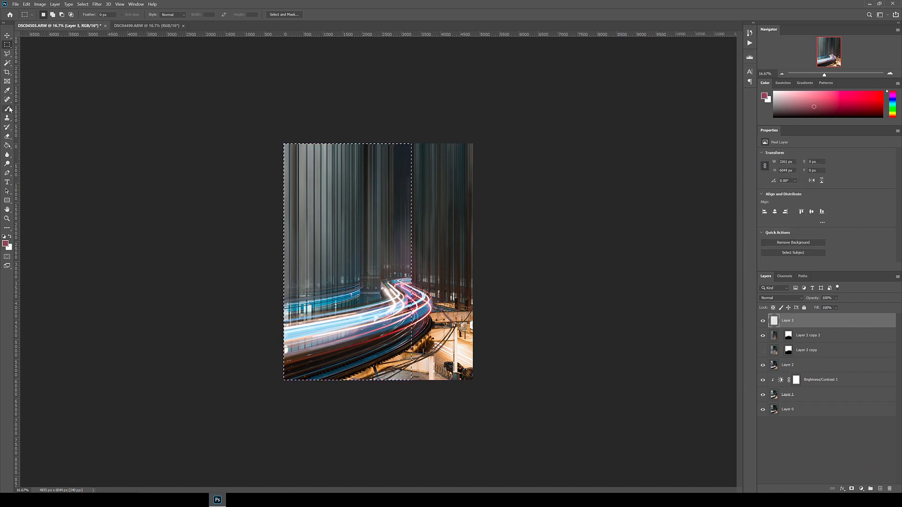
Paint a straight vertical black line along the selection's right edge with a soft 1000 px brush and clear the selection
left_click(8, 244)
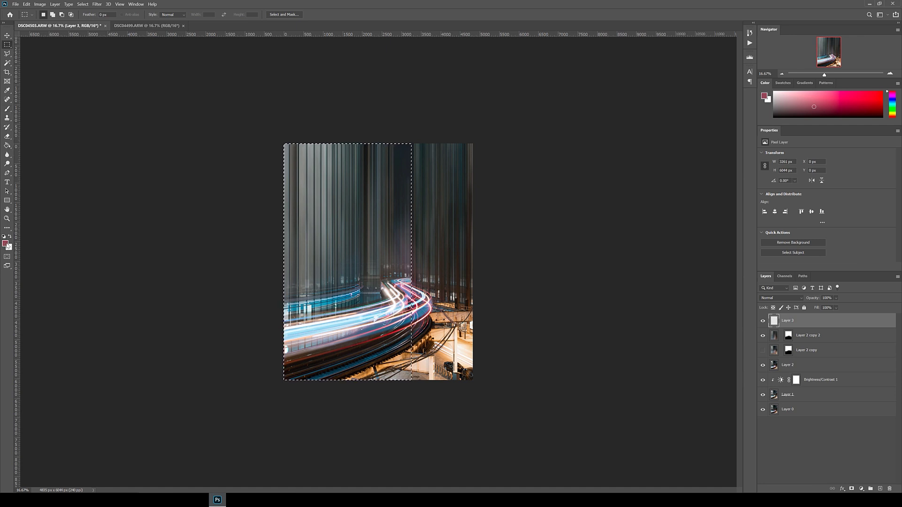
left_click_drag(136, 160, 74, 211)
left_click(276, 87)
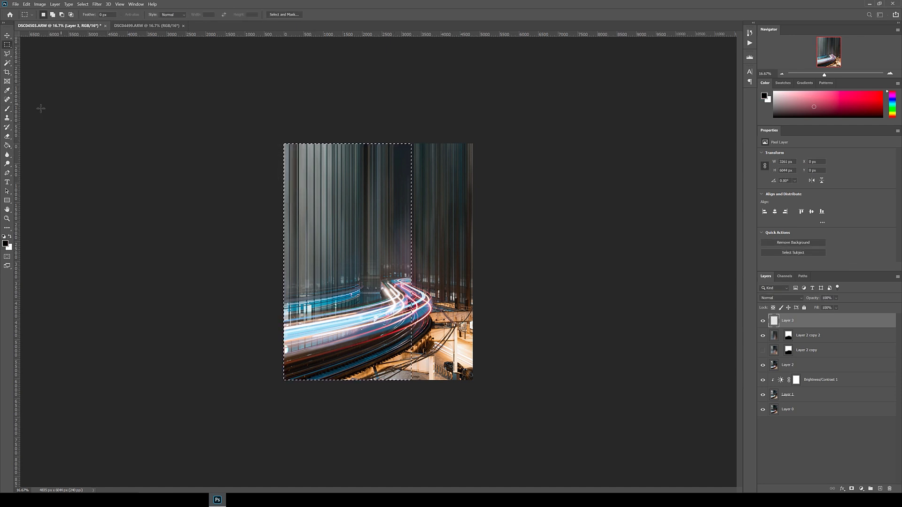
left_click(7, 109)
right_click(400, 202)
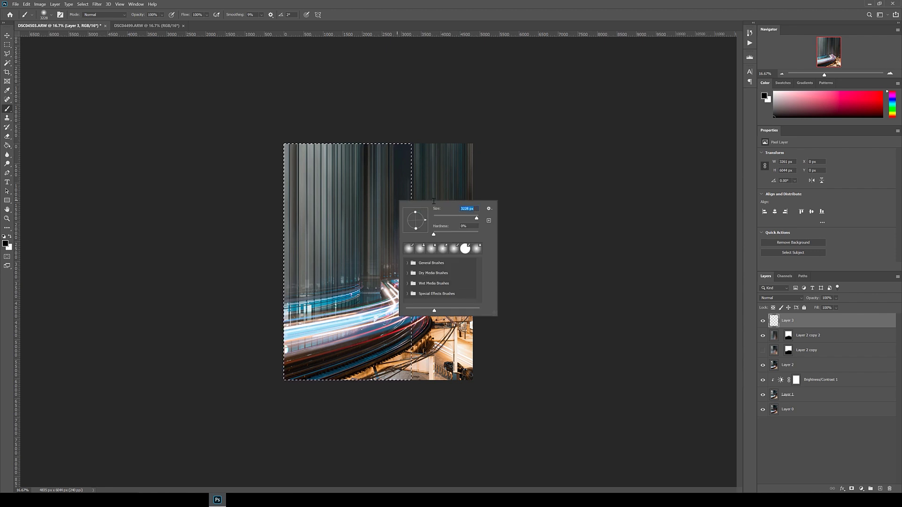
type("1000")
key("Return")
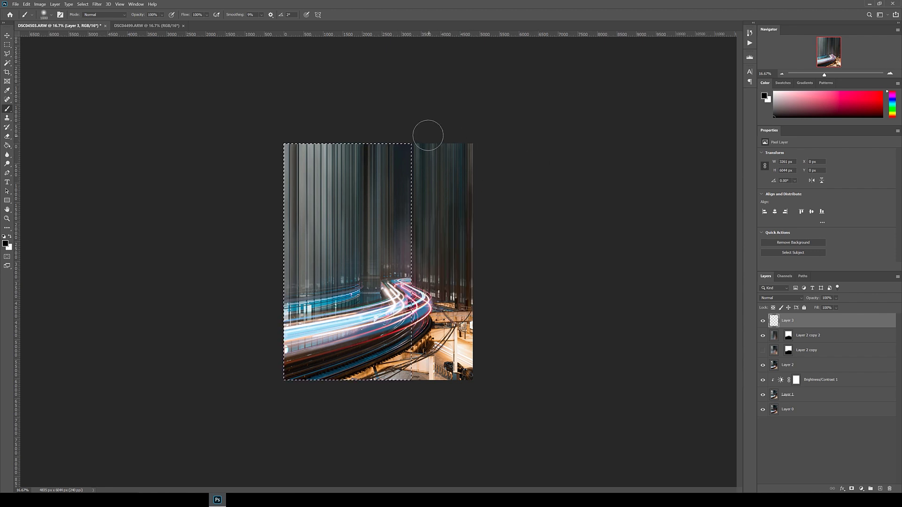
left_click_drag(425, 155, 421, 424)
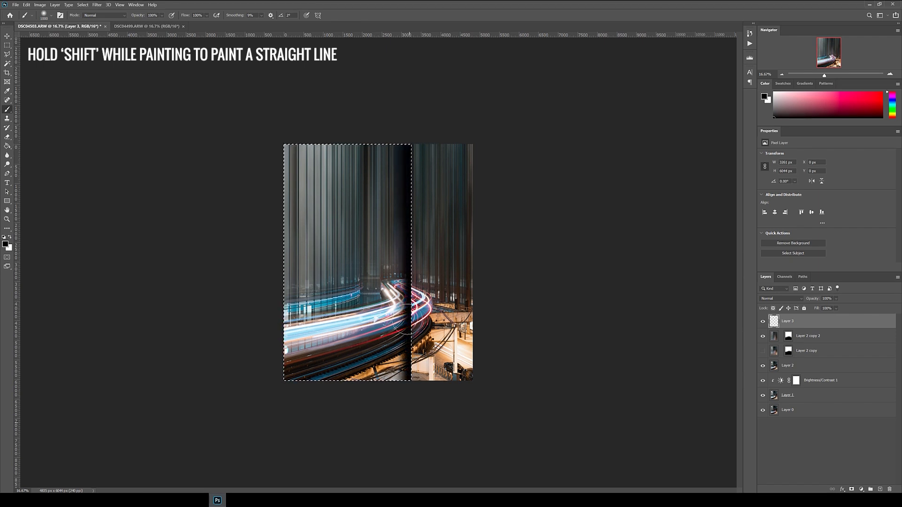
key("ctrl+d")
key("m")
Lower Layer 3's opacity, add a mask, and paint black on it to remove the shadow from the light trails
left_click_drag(813, 298, 798, 297)
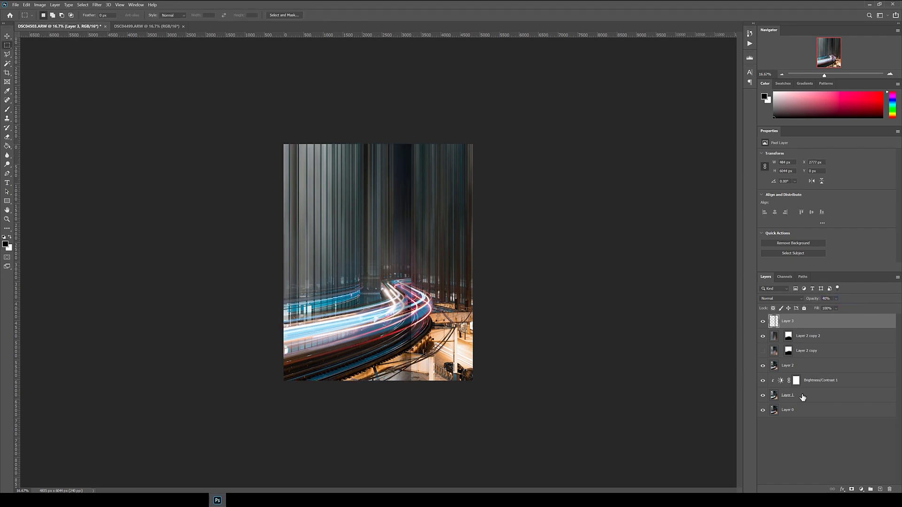
left_click(851, 489)
key("b")
left_click_drag(407, 379, 425, 292)
Compare the image with Layer 3 hidden and shown, and readjust Layer 3's opacity to soften the shadow
left_click(762, 321)
left_click(763, 321)
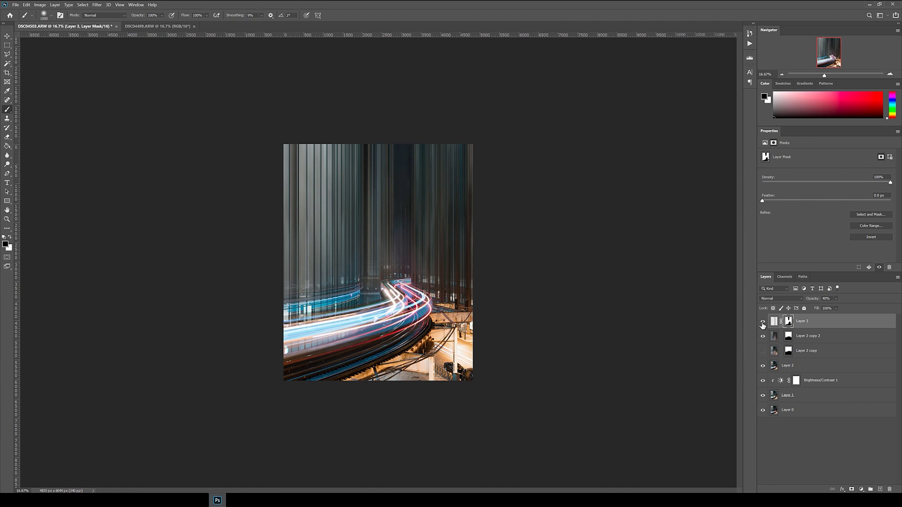
mouse_move(811, 298)
left_mouse_down()
mouse_move(792, 296)
mouse_move(803, 296)
left_mouse_up()
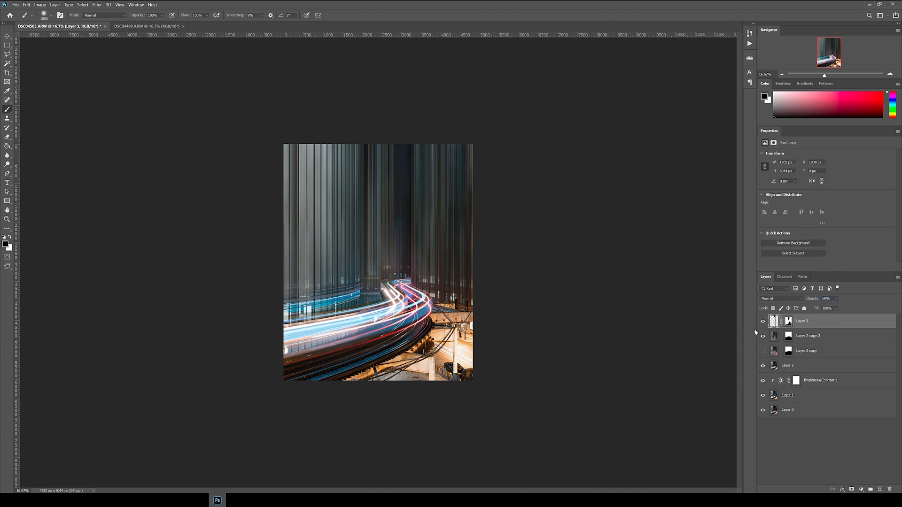
key("x")
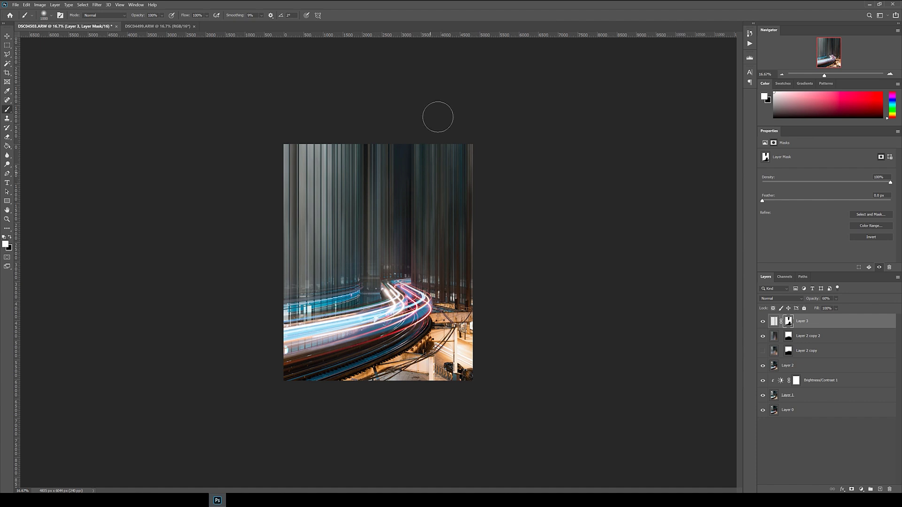
right_click(808, 336)
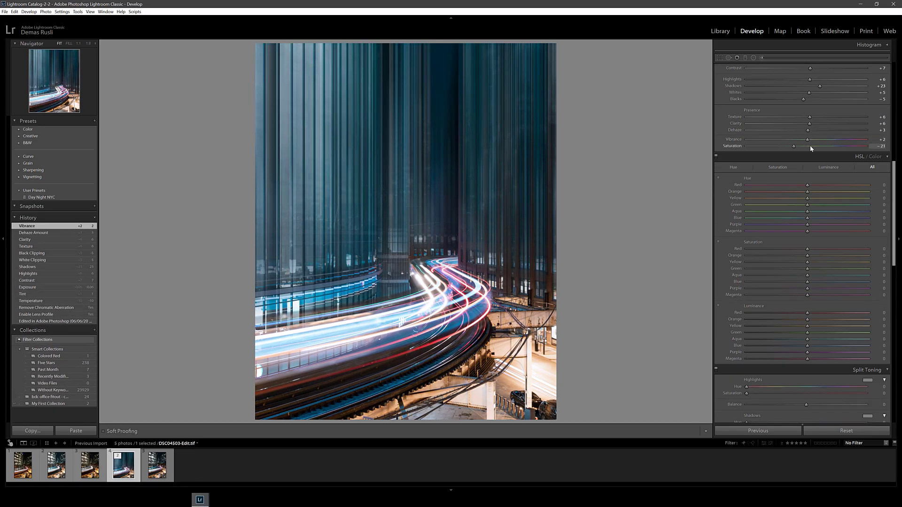
In Lightroom's Develop module, set DSC04503-Edit.tif's overall Saturation to +3, Blue hue to -10 and Aqua hue to +10
left_click_drag(810, 146, 808, 146)
left_click_drag(806, 217, 801, 217)
left_click_drag(807, 211, 813, 211)
Set the HSL saturation of Blue to -10, Aqua to +5 and Orange to -5
scroll(808, 202, "down", 3)
mouse_move(807, 196)
left_mouse_down()
mouse_move(775, 192)
mouse_move(801, 196)
left_mouse_up()
left_click_drag(807, 189, 811, 189)
left_click_drag(807, 170, 803, 170)
Set the HSL luminance of Green to -10, Aqua to +30, Blue to +5 and Red to +15
left_click_drag(807, 246, 801, 246)
left_click_drag(807, 253, 825, 253)
left_click_drag(807, 260, 810, 260)
left_click_drag(807, 227, 817, 227)
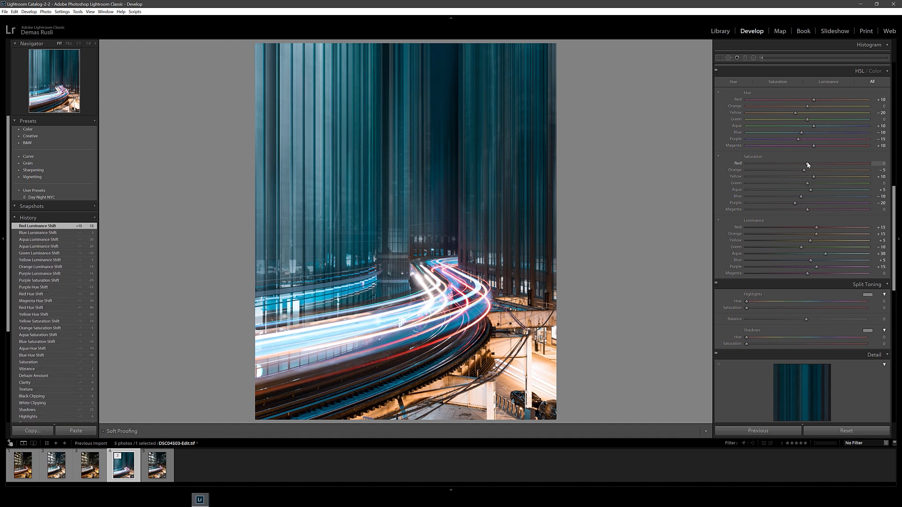
Set the Red saturation to +5, the Green hue to -35 and the Green saturation to -65
left_click_drag(807, 163, 810, 164)
left_click_drag(807, 118, 785, 118)
left_click_drag(807, 183, 766, 183)
Raise the presence adjustments to Texture +10, Clarity +15 and Dehaze +10
scroll(799, 207, "down", 3)
left_click_drag(800, 209, 819, 213)
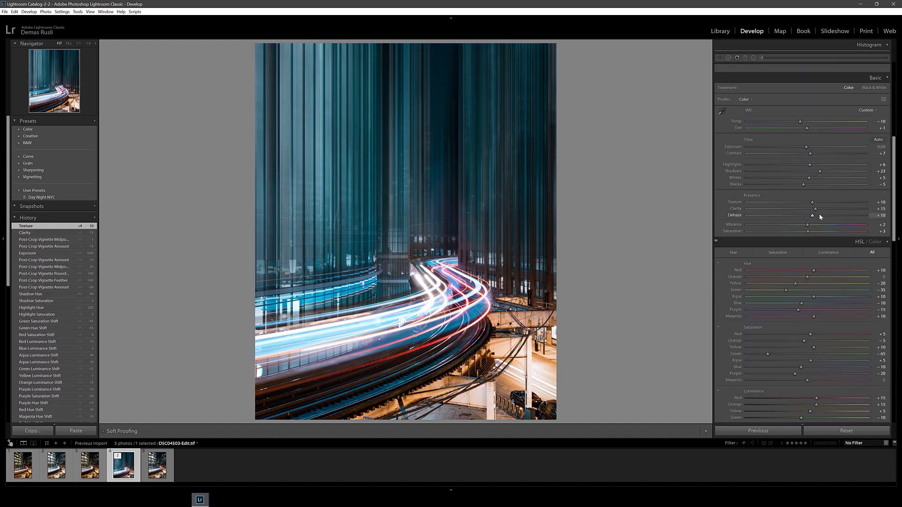